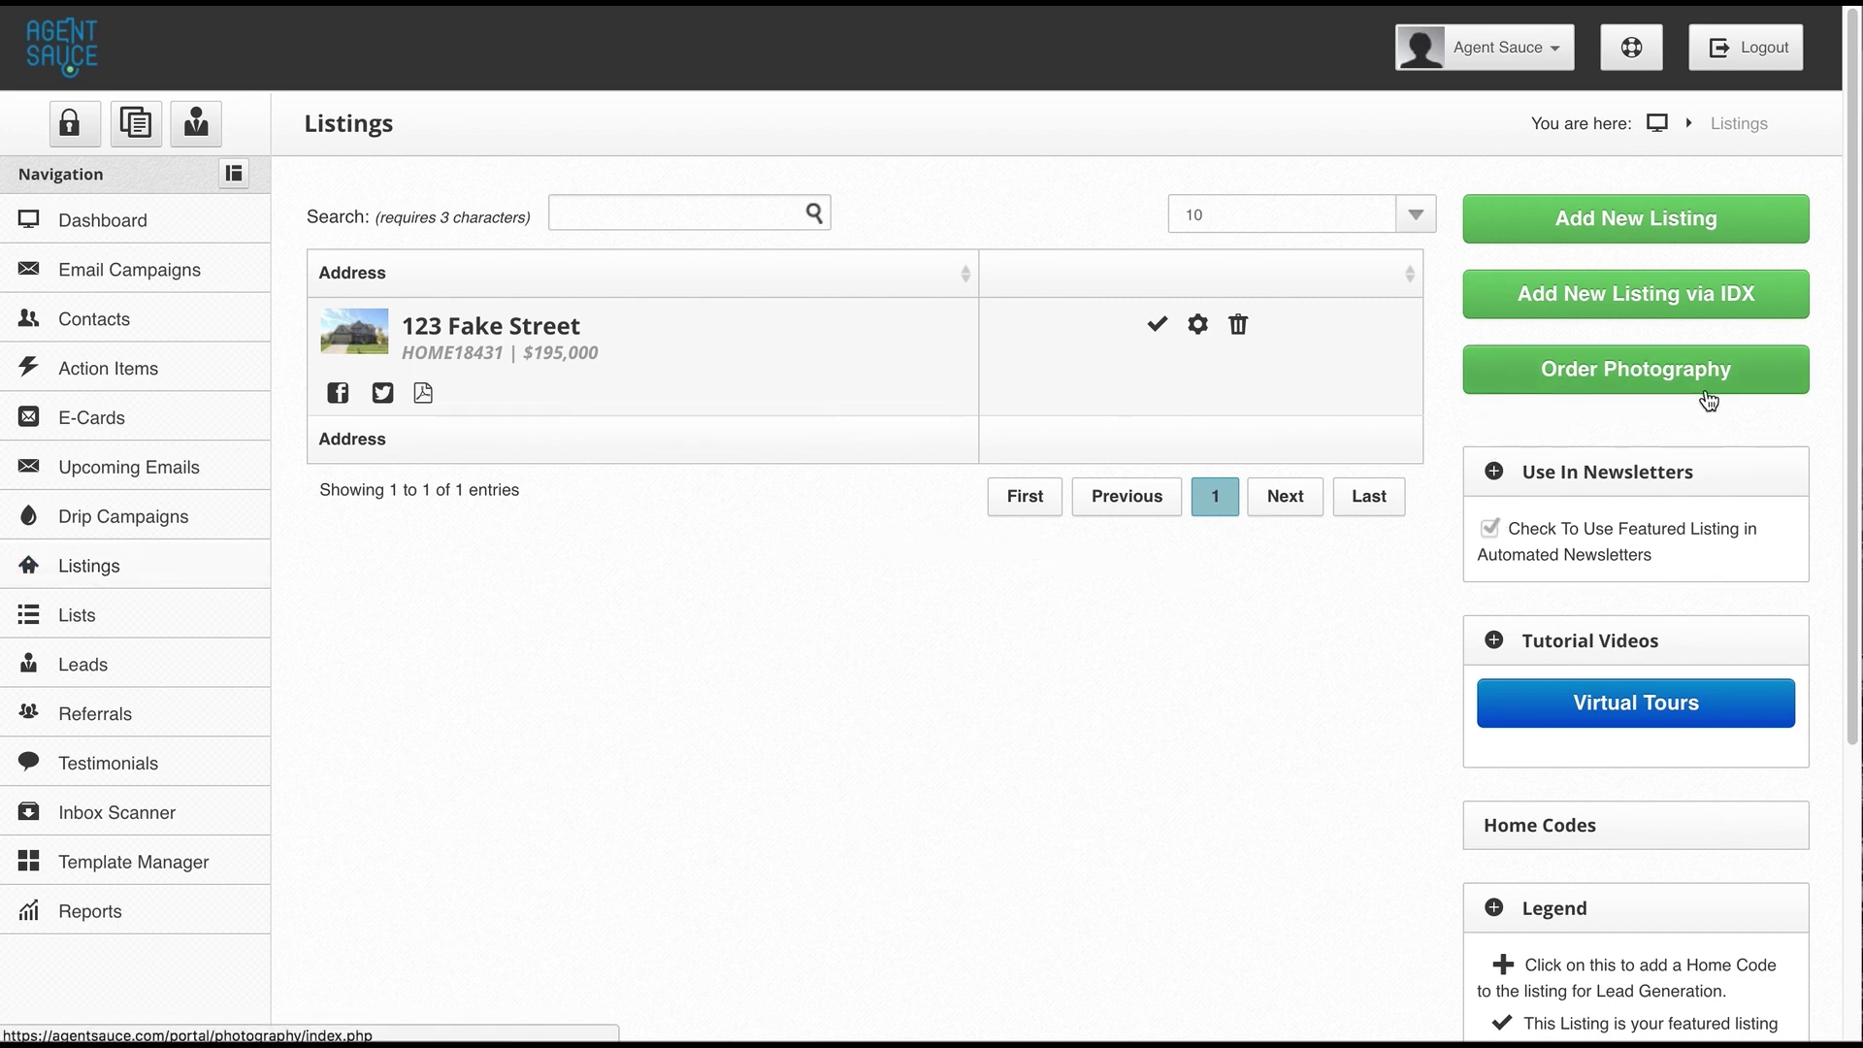
# - Begin a photography order and tick the option to update the On Demand Billing profile
pyautogui.click(1643, 374)
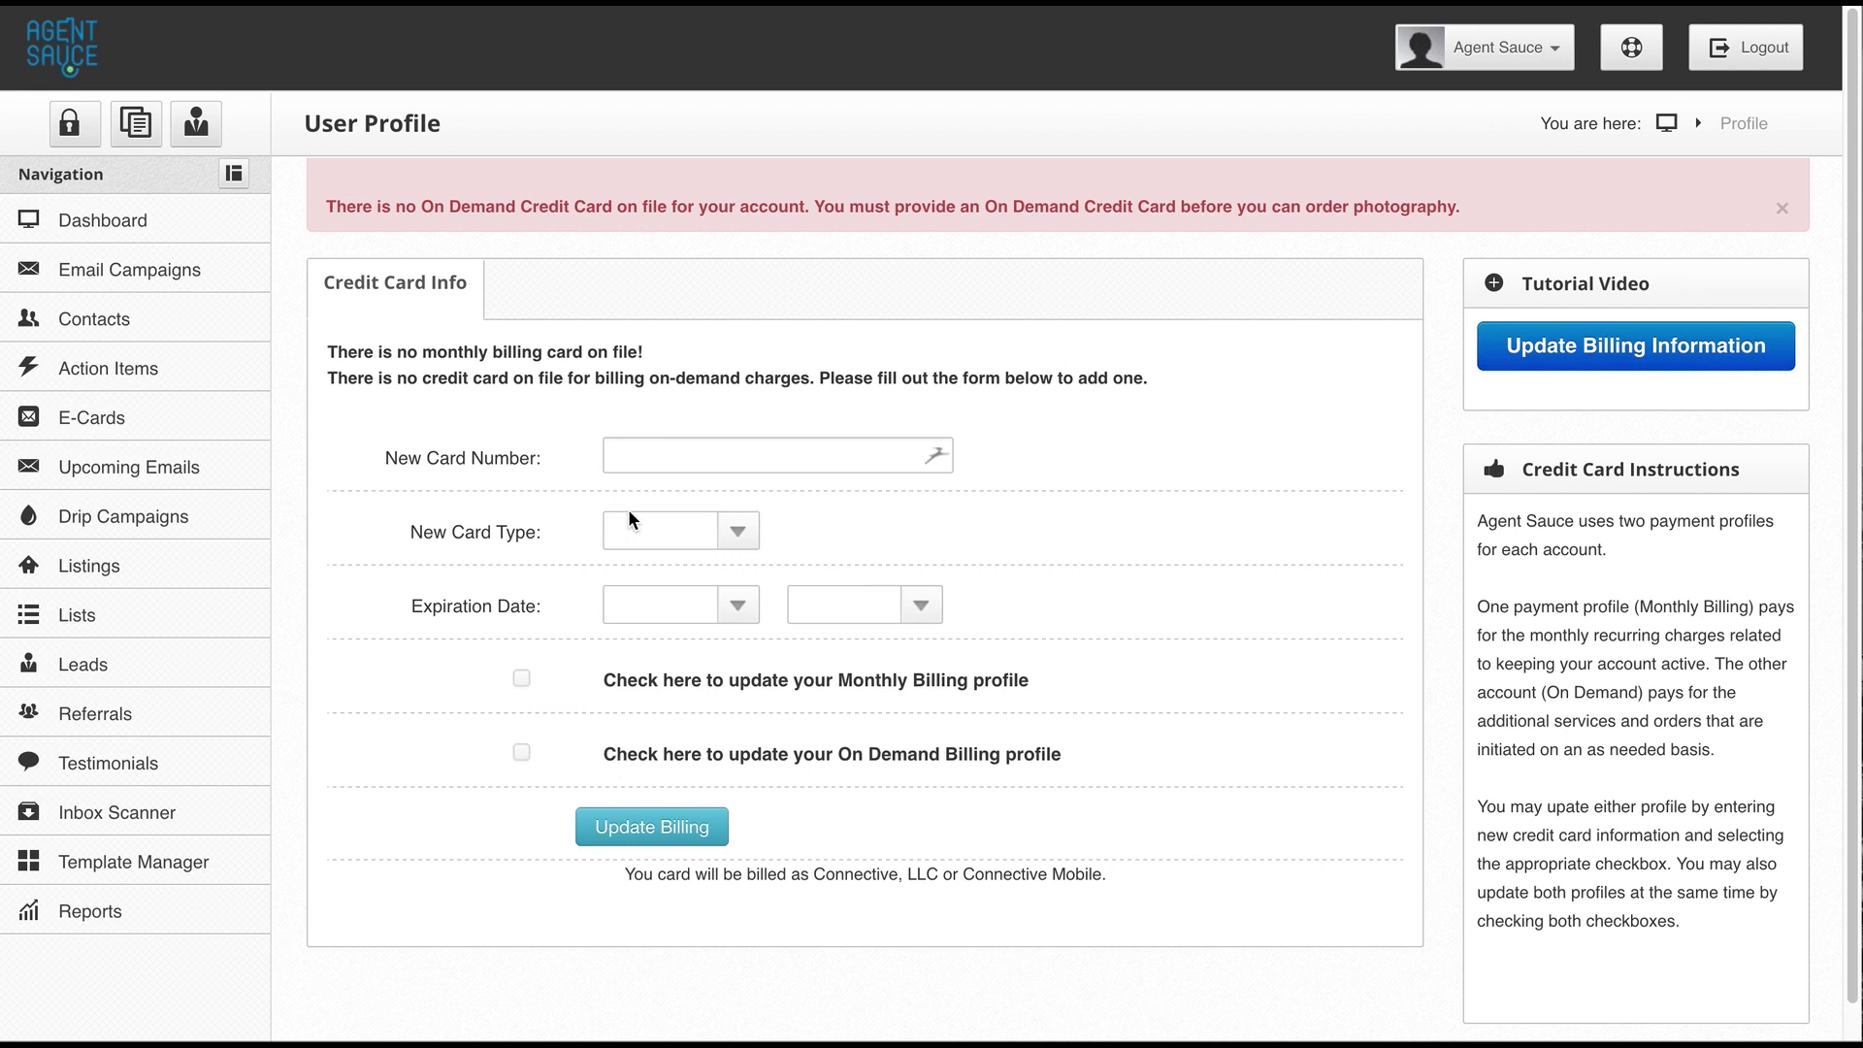
pyautogui.click(520, 757)
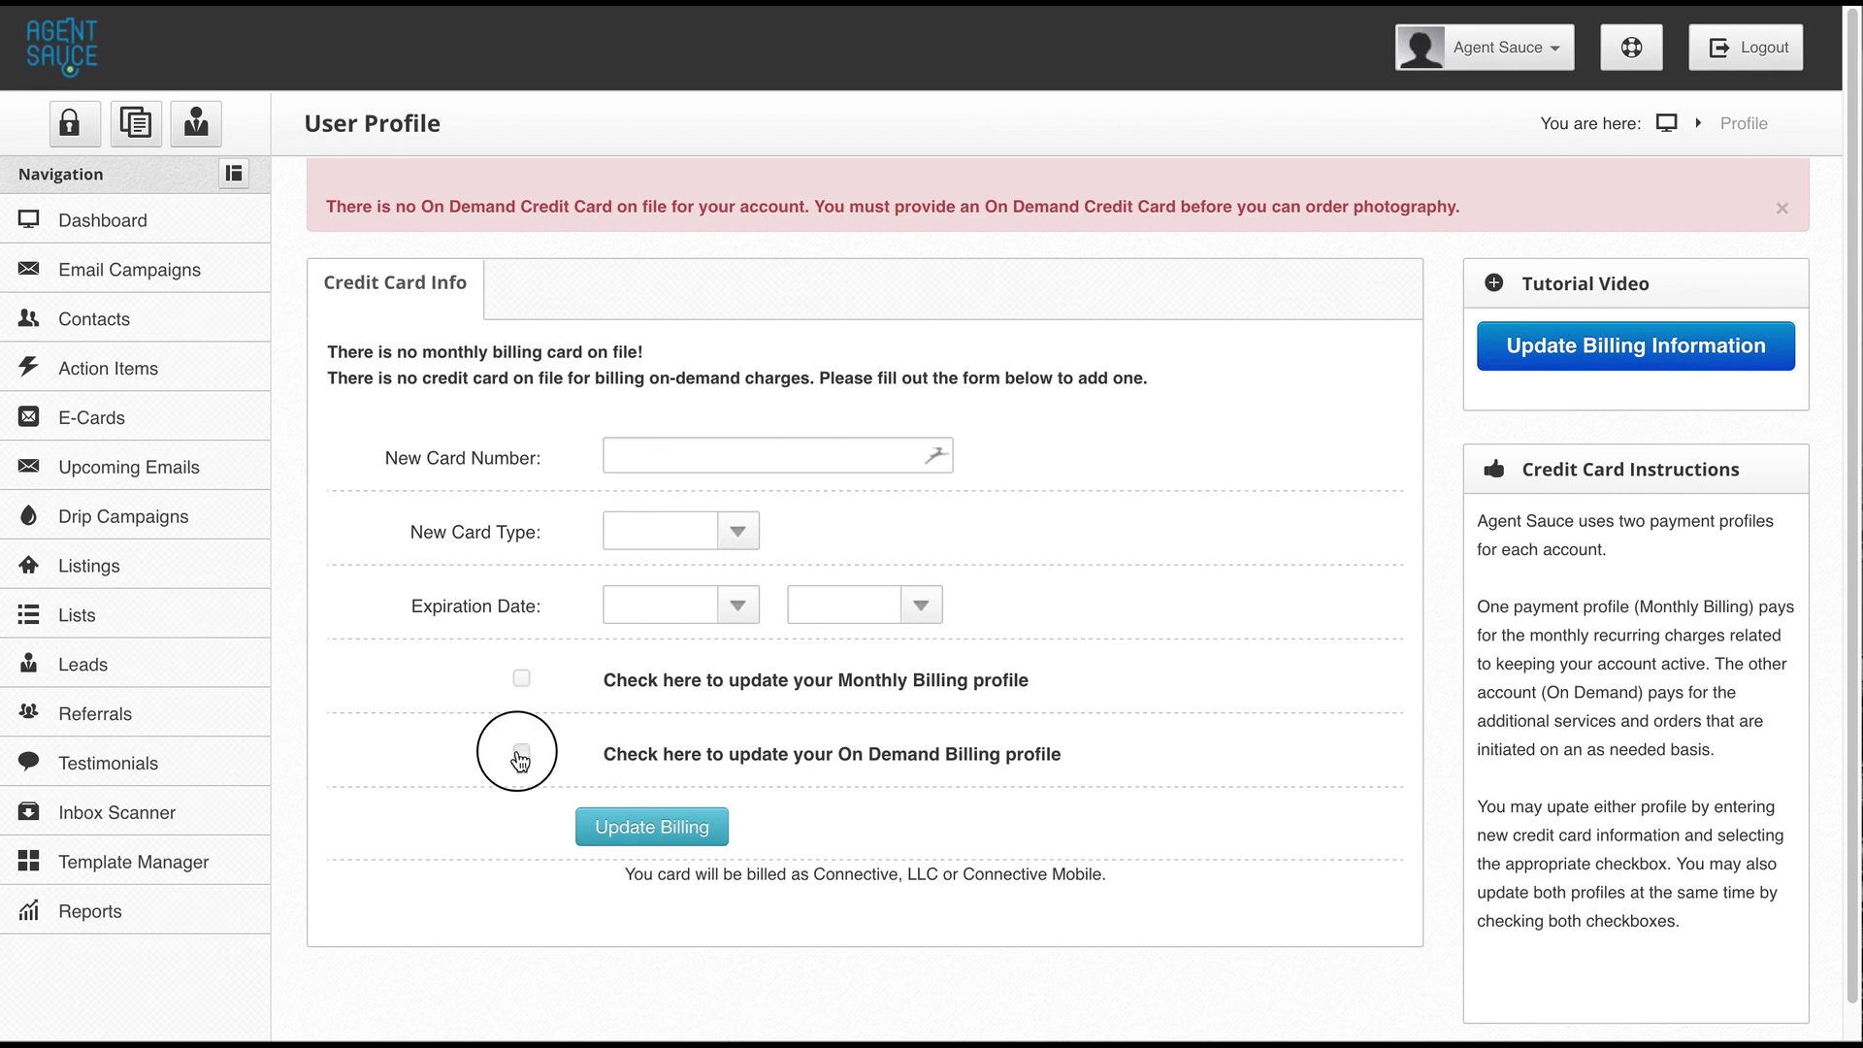
# - Submit the billing update, try ordering photography for an existing listing, then return to Listings
pyautogui.click(672, 833)
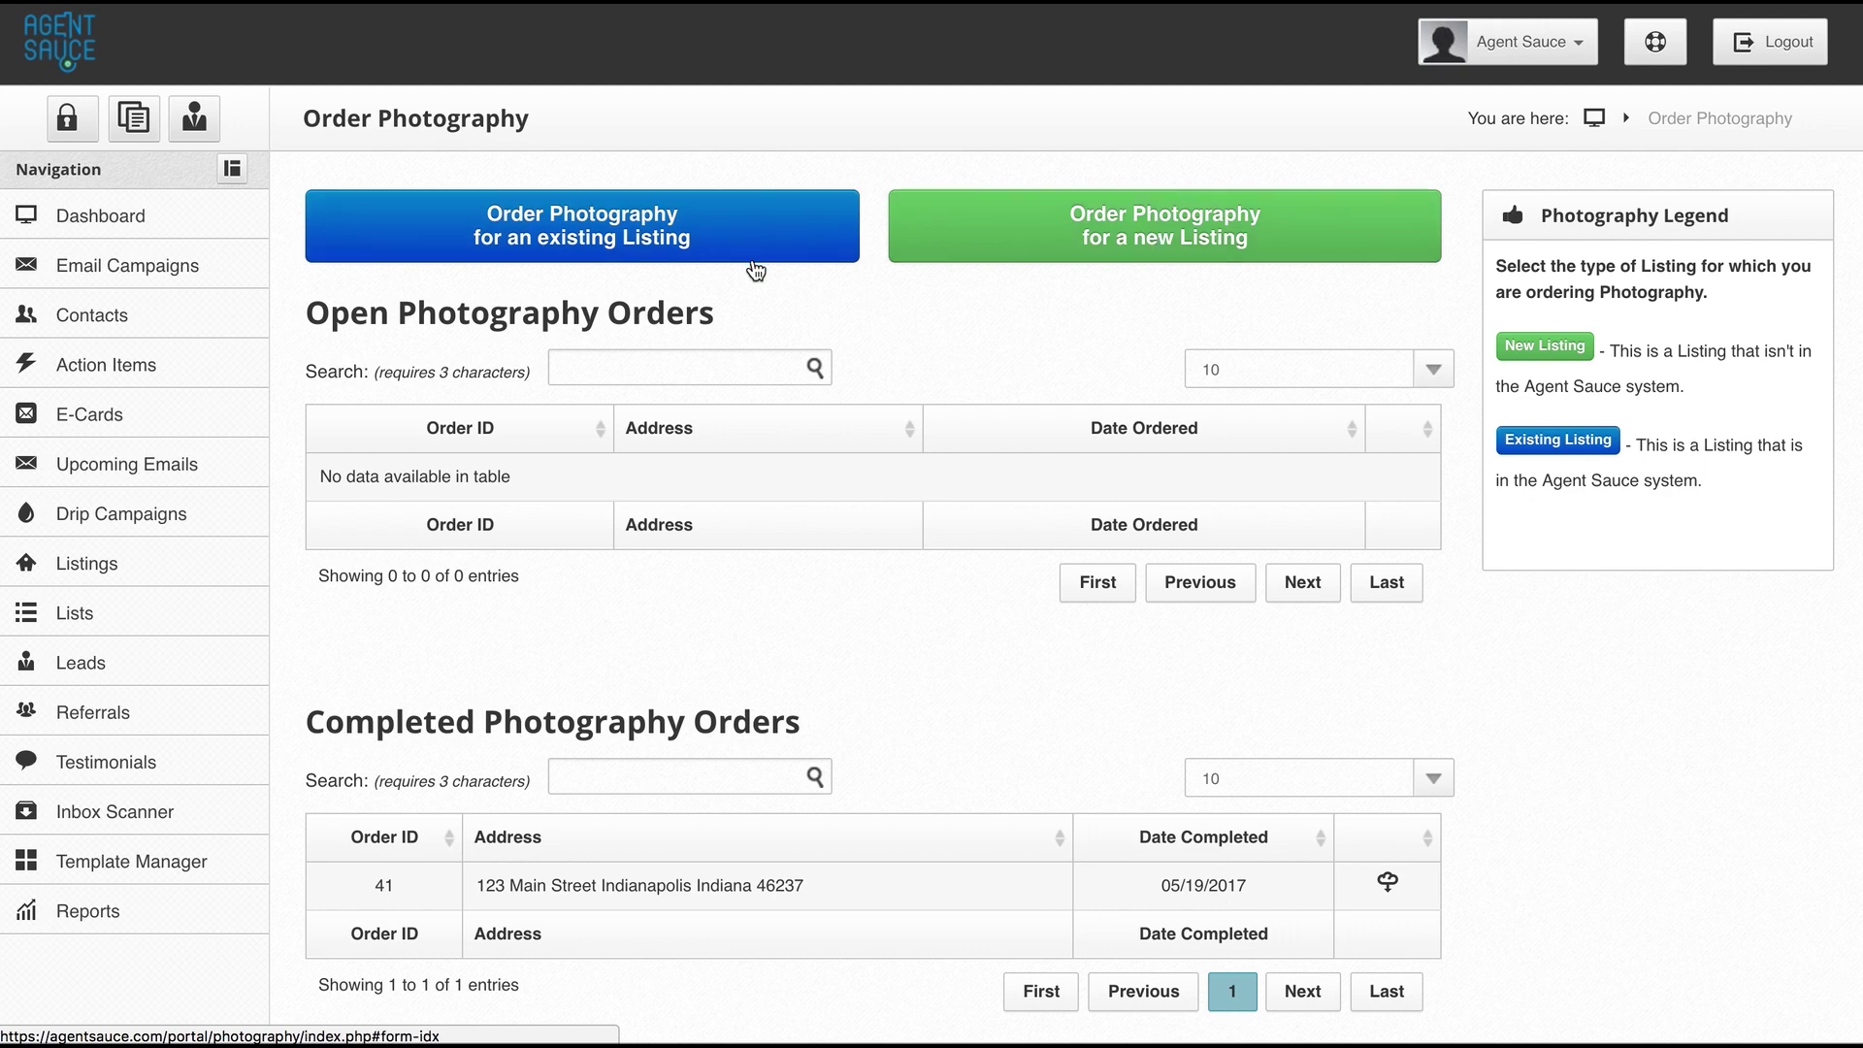
pyautogui.click(574, 242)
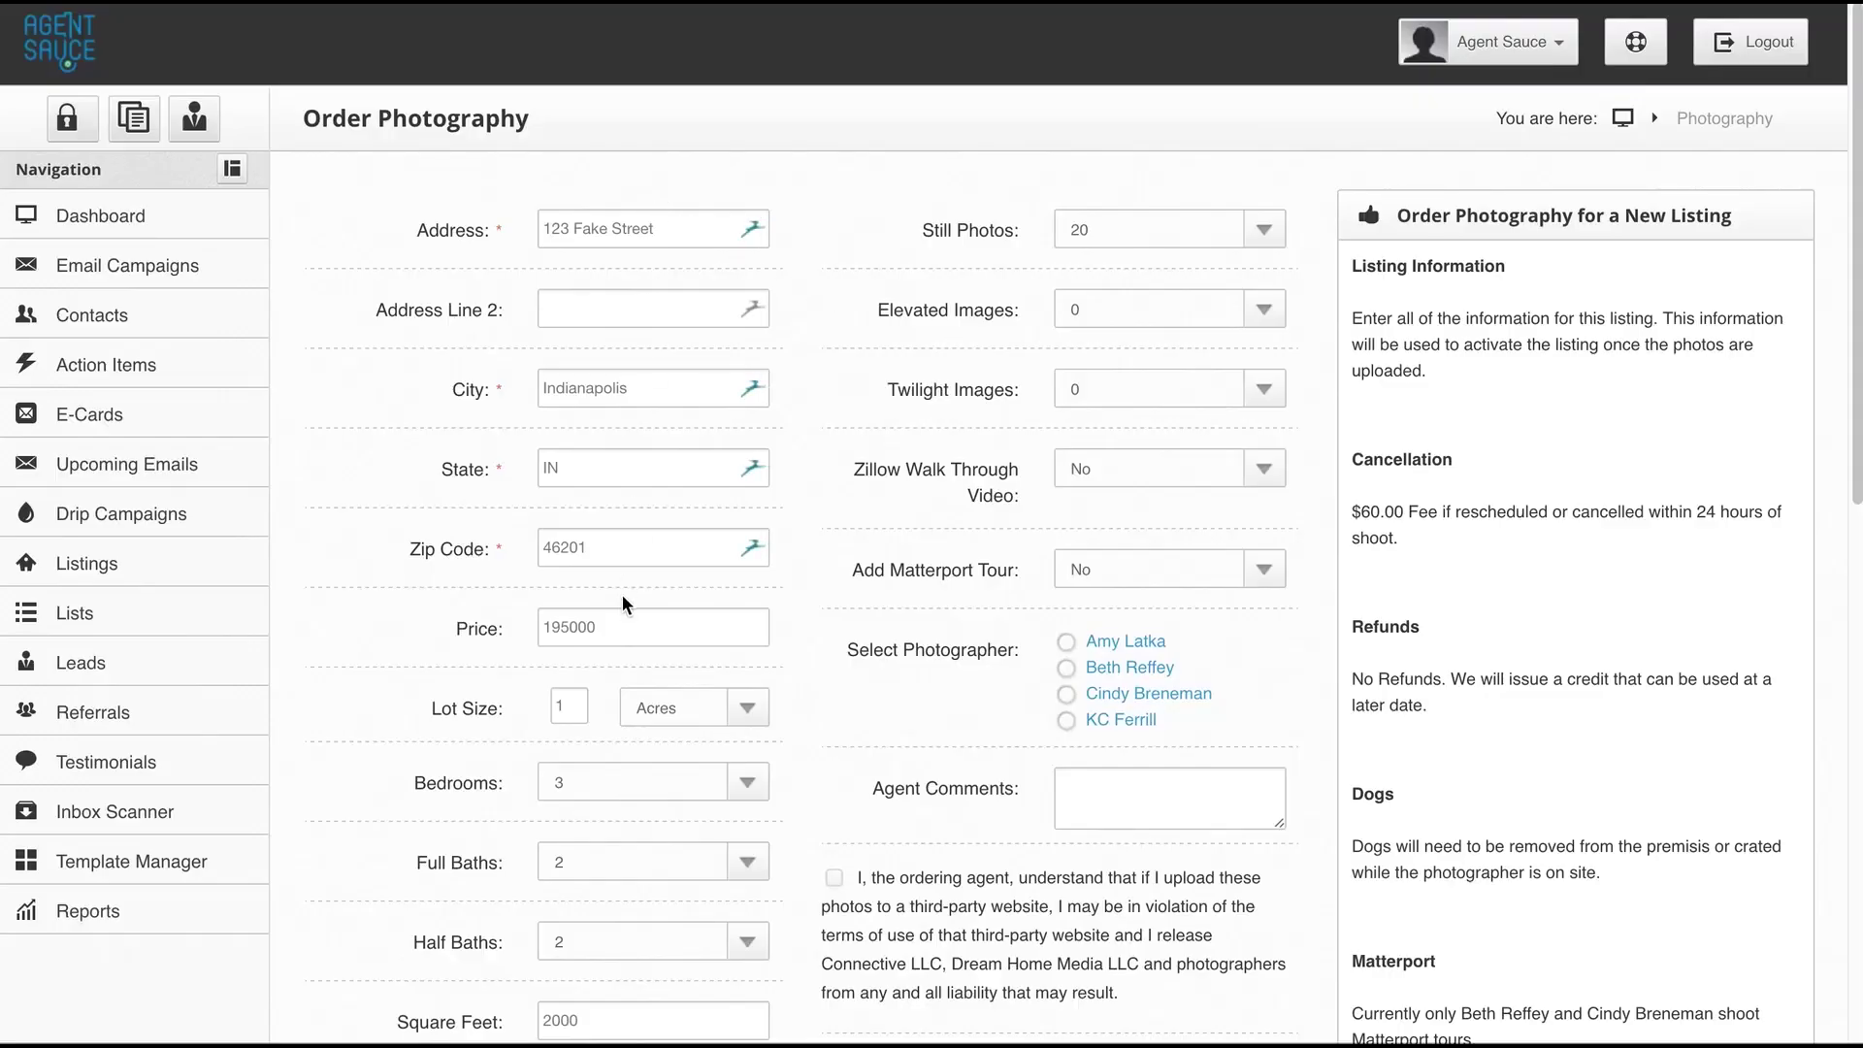
pyautogui.scroll(-3, 621, 594)
pyautogui.scroll(-4, 626, 698)
pyautogui.scroll(7, 619, 691)
pyautogui.click(107, 574)
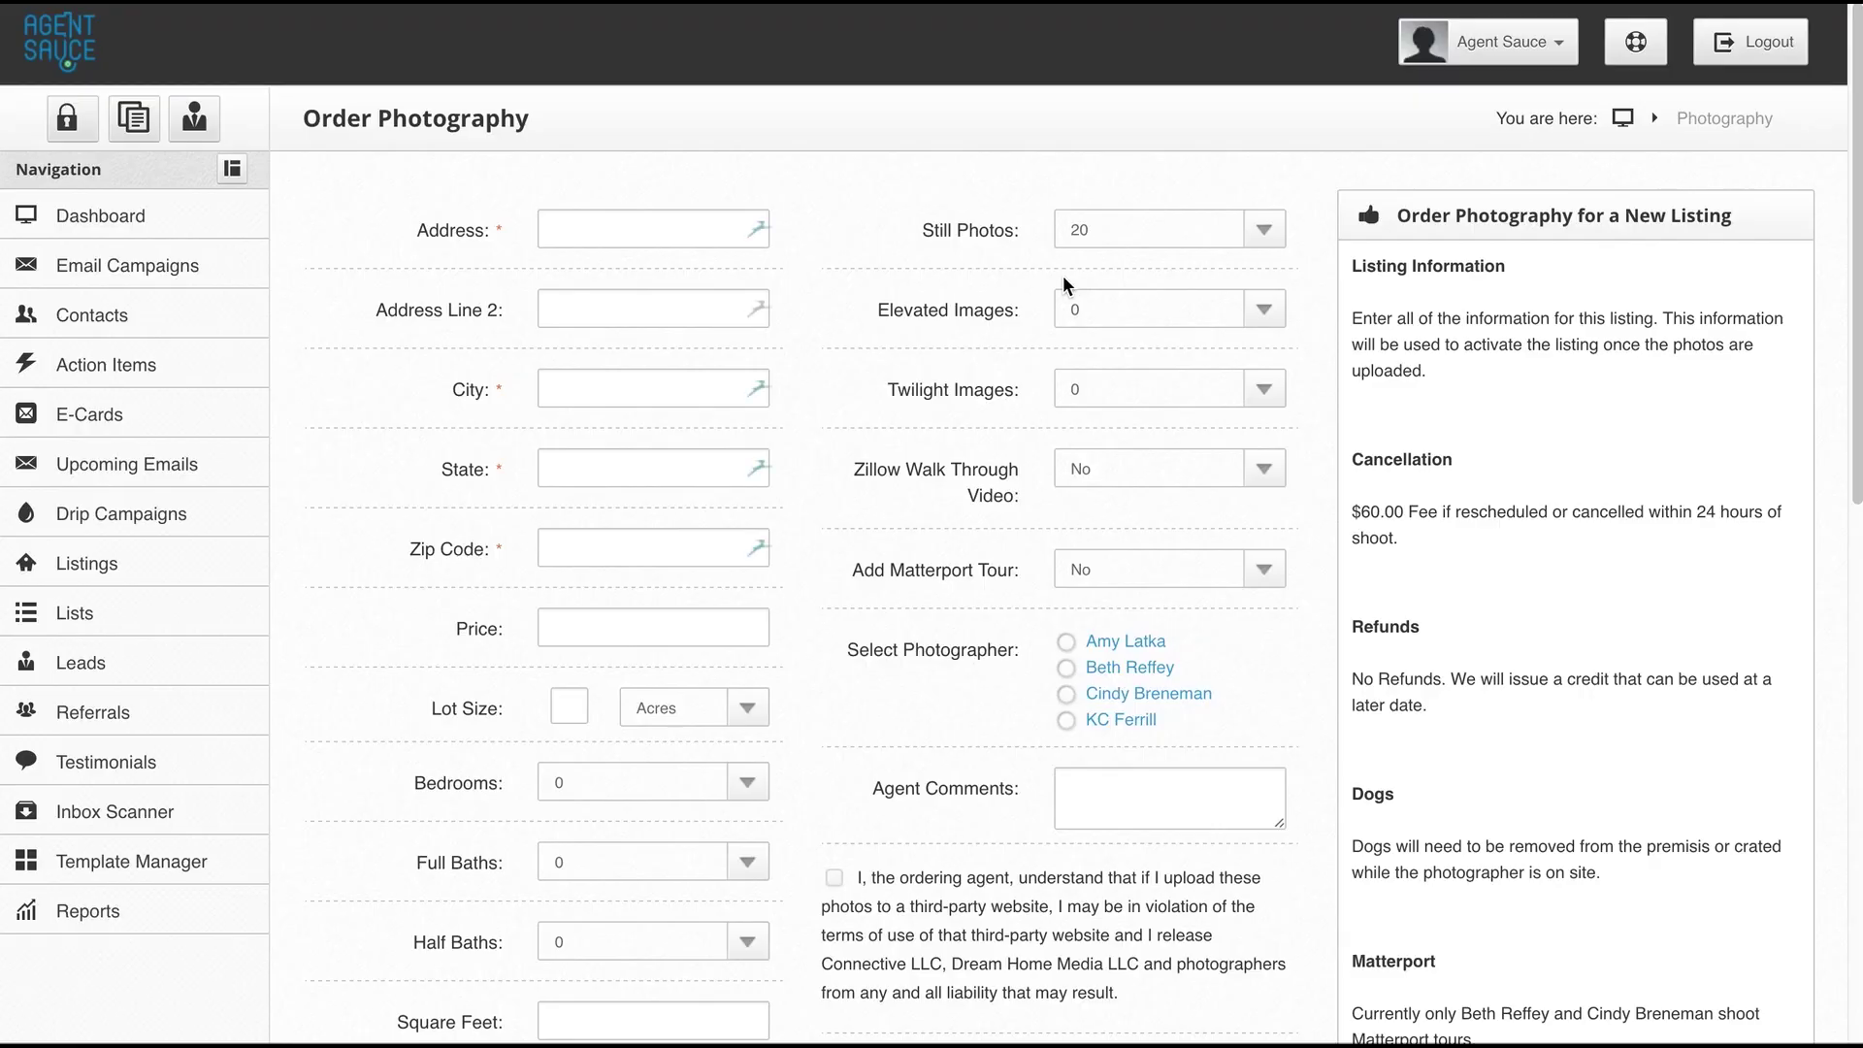
# - Enter the new listing's address: 123 Main Street, Indianapolis, IN 46256
pyautogui.scroll(-10, 691, 435)
pyautogui.scroll(10, 690, 427)
pyautogui.click(645, 231)
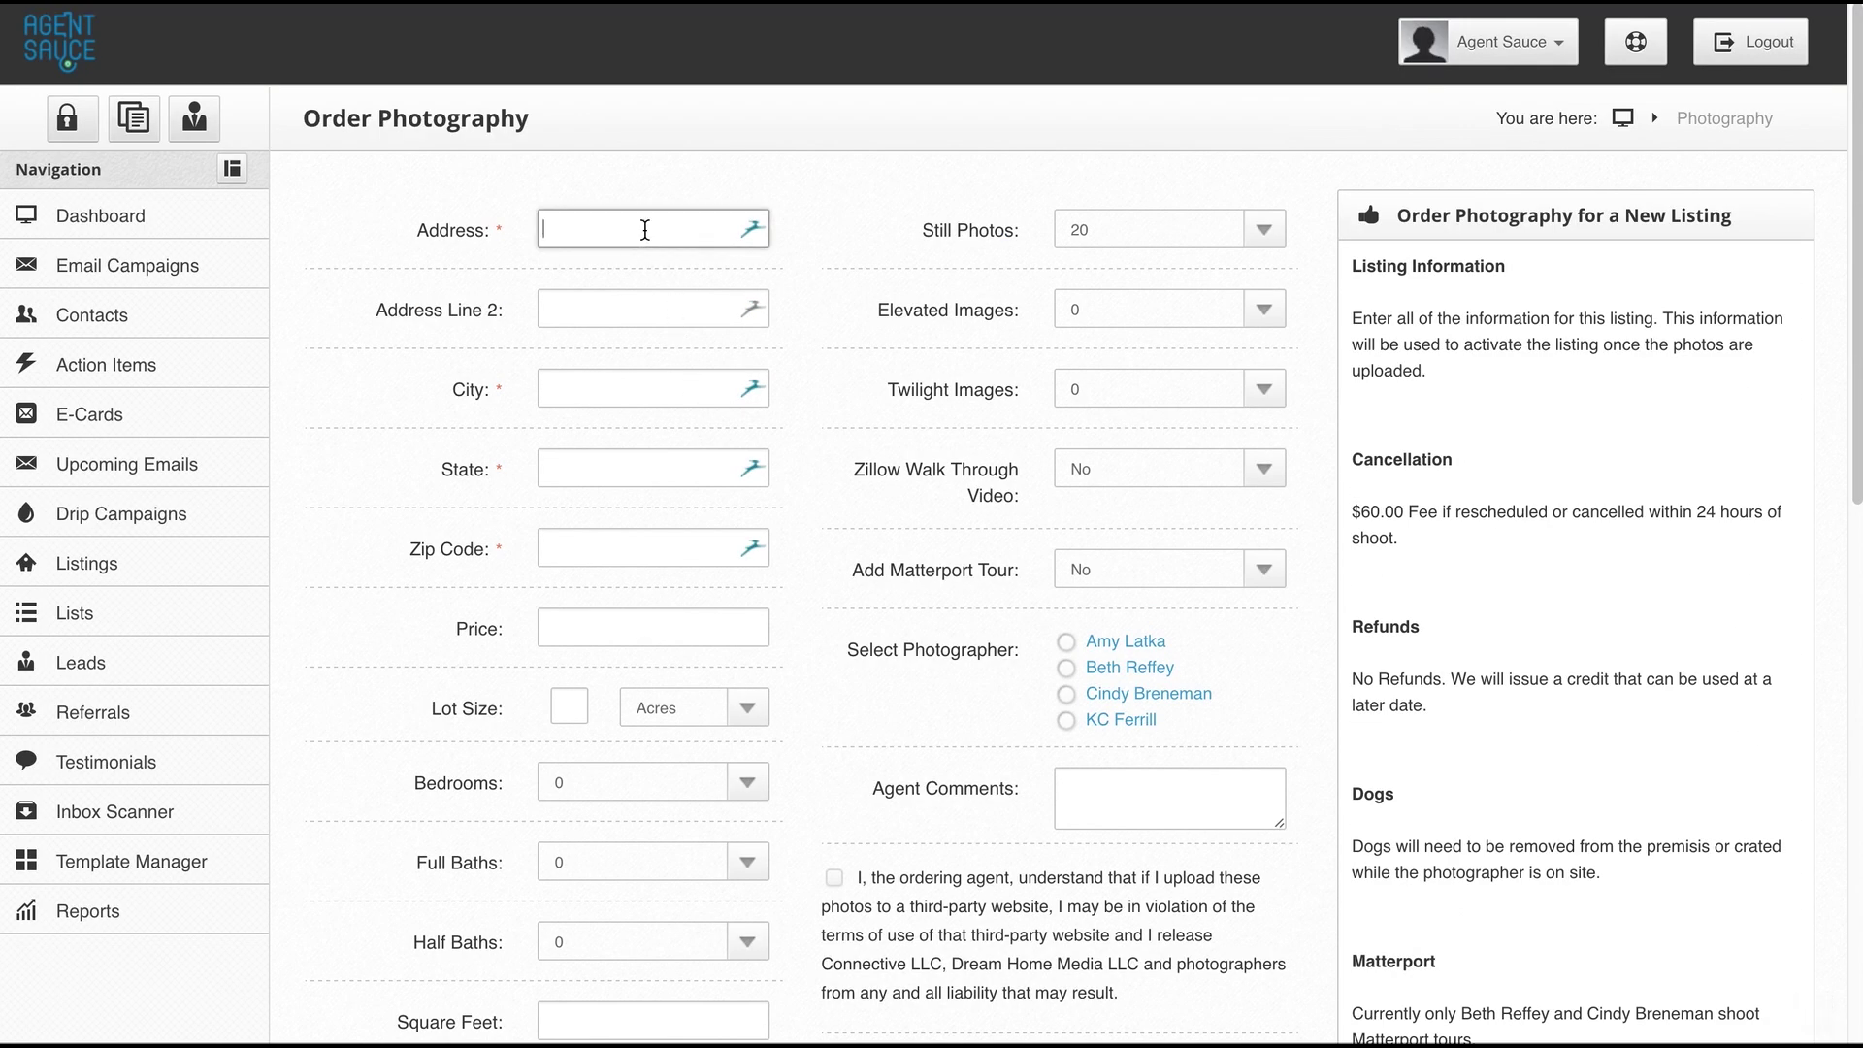
pyautogui.write('123 Main Street')
pyautogui.click(647, 400)
pyautogui.write('Indianapolis')
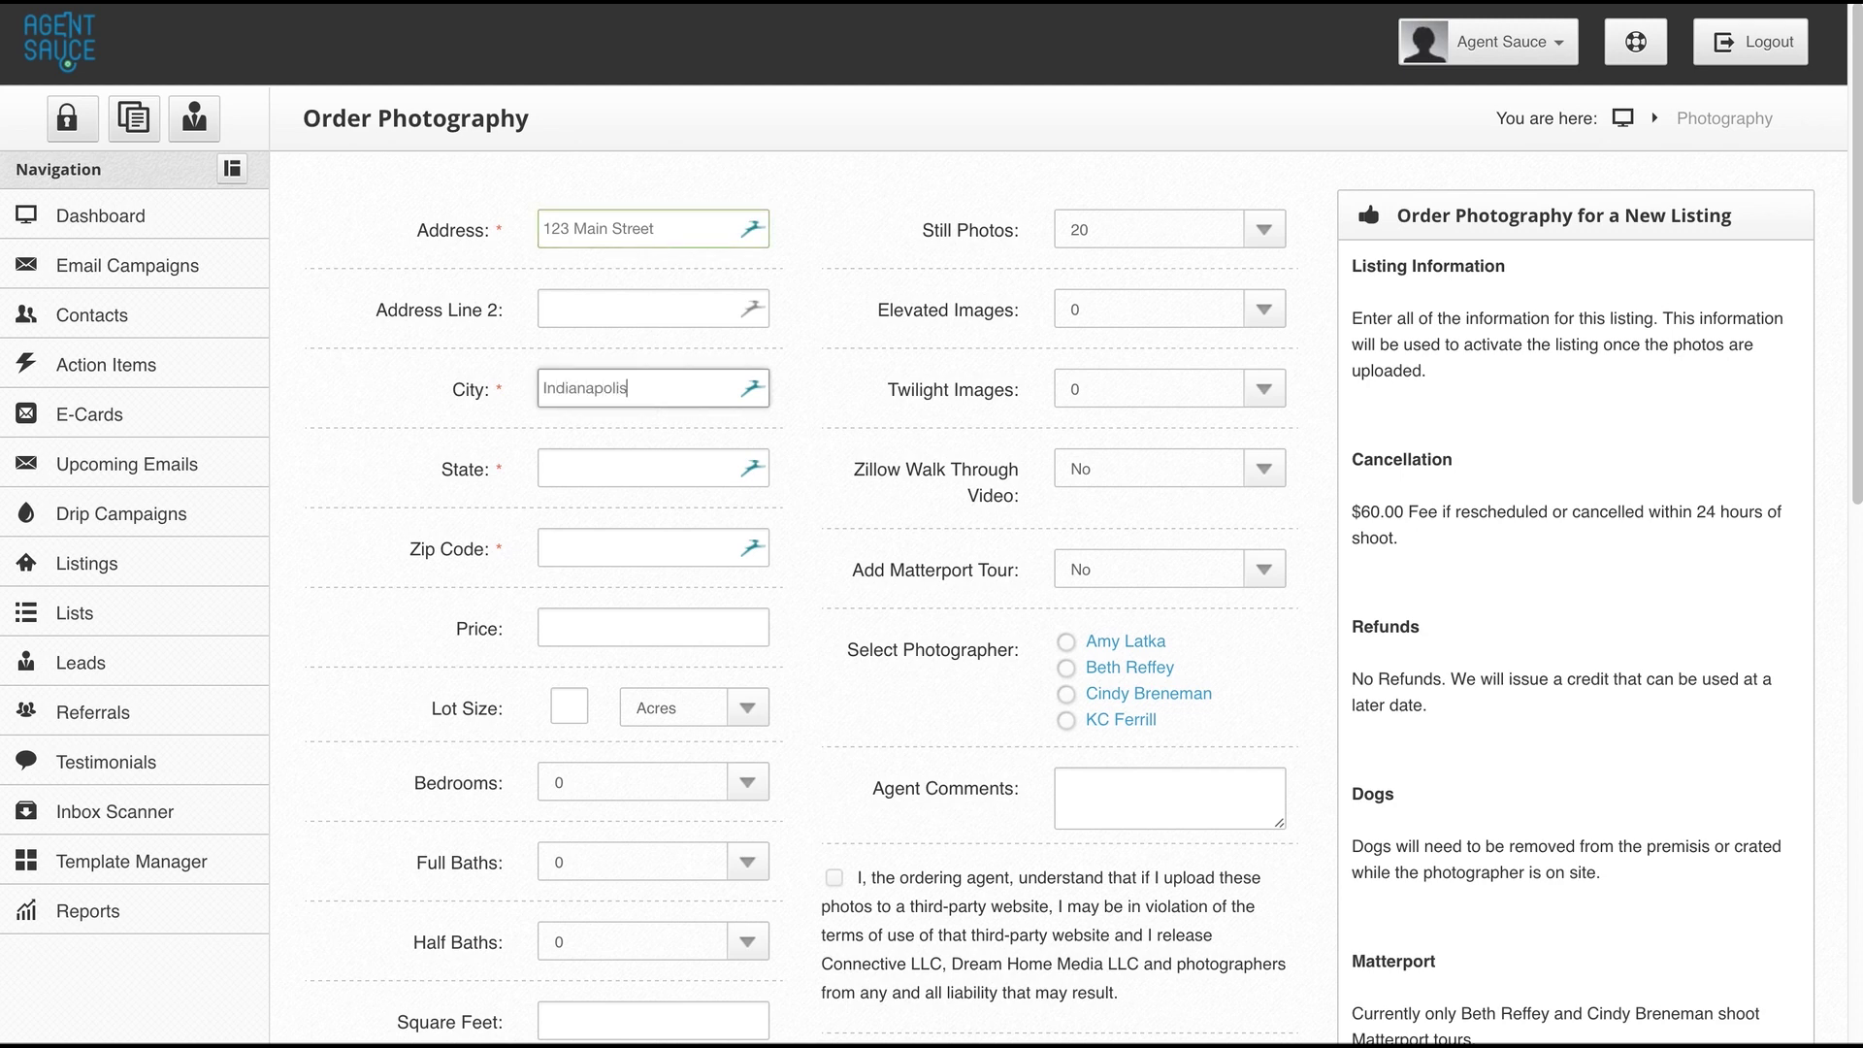
pyautogui.press('Tab')
pyautogui.write('IN')
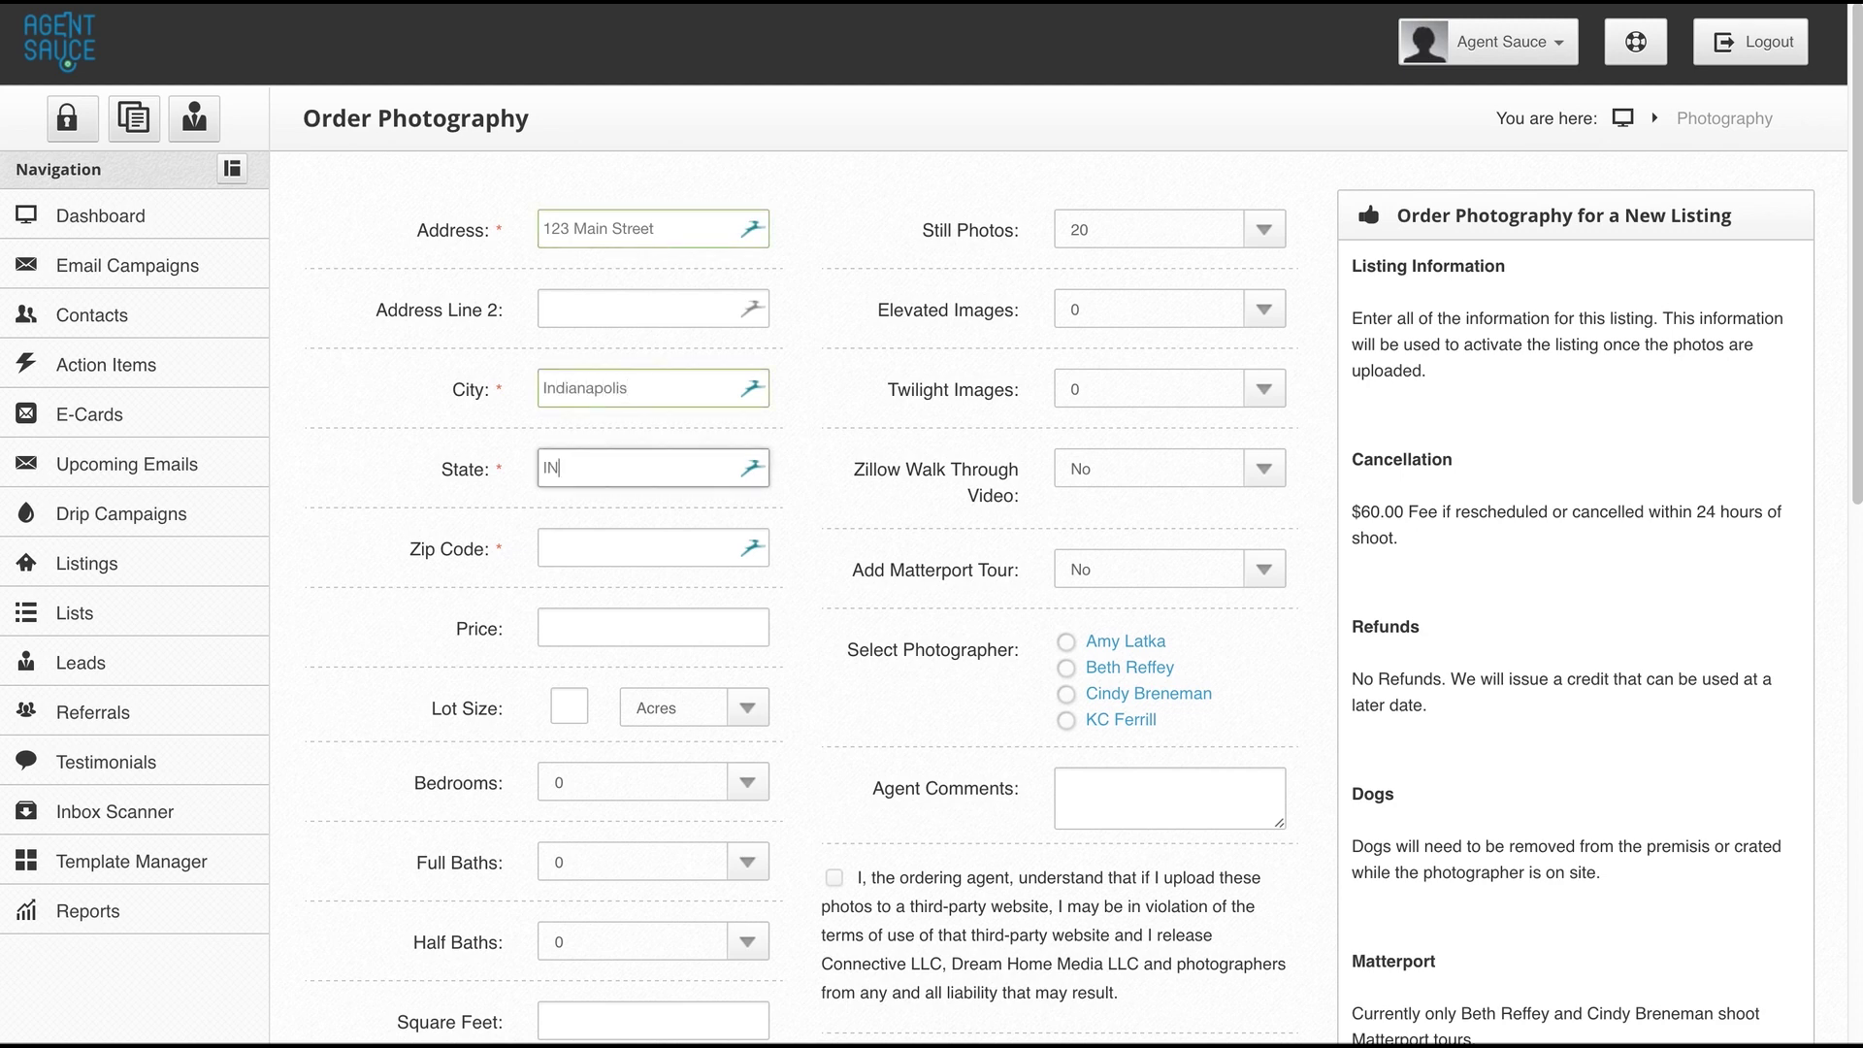
pyautogui.press('Tab')
pyautogui.write('46256')
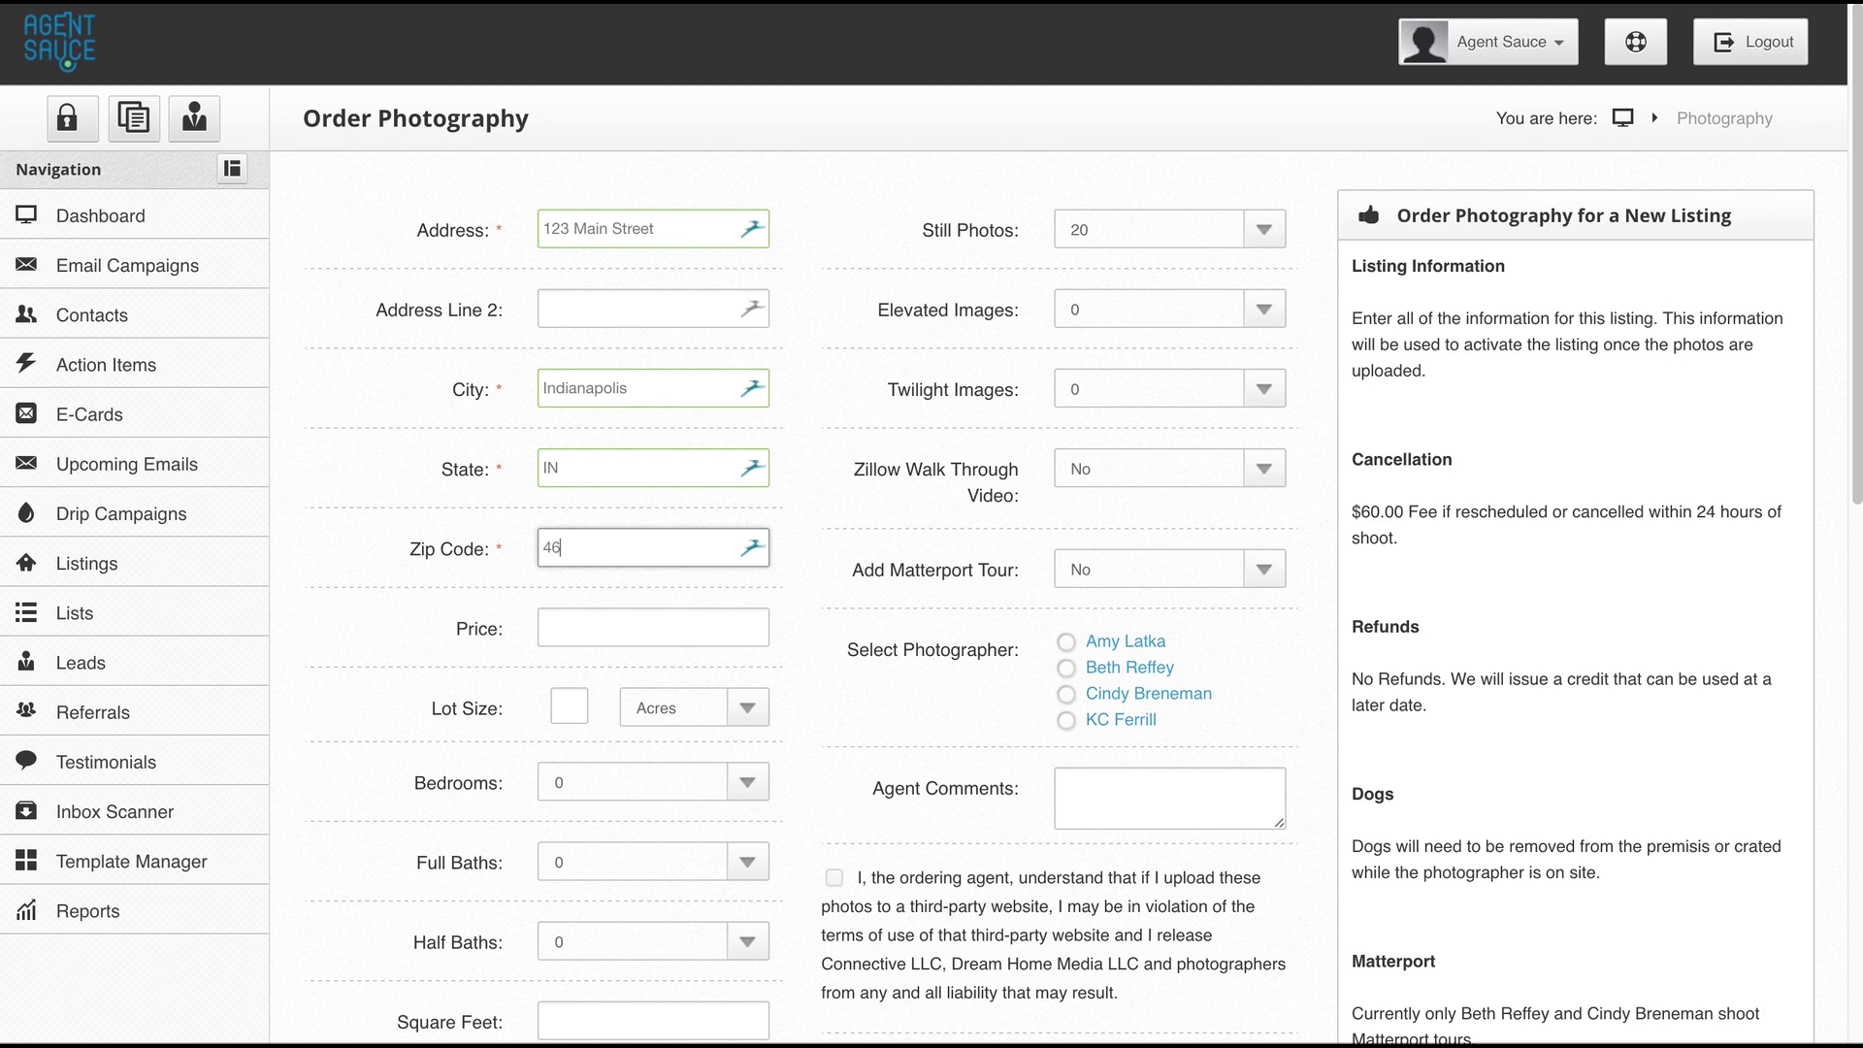
# - Set price 123000, lot size 1 acre, 3 bedrooms, 1 full bath and 1 half bath
pyautogui.press('Tab')
pyautogui.write('123')
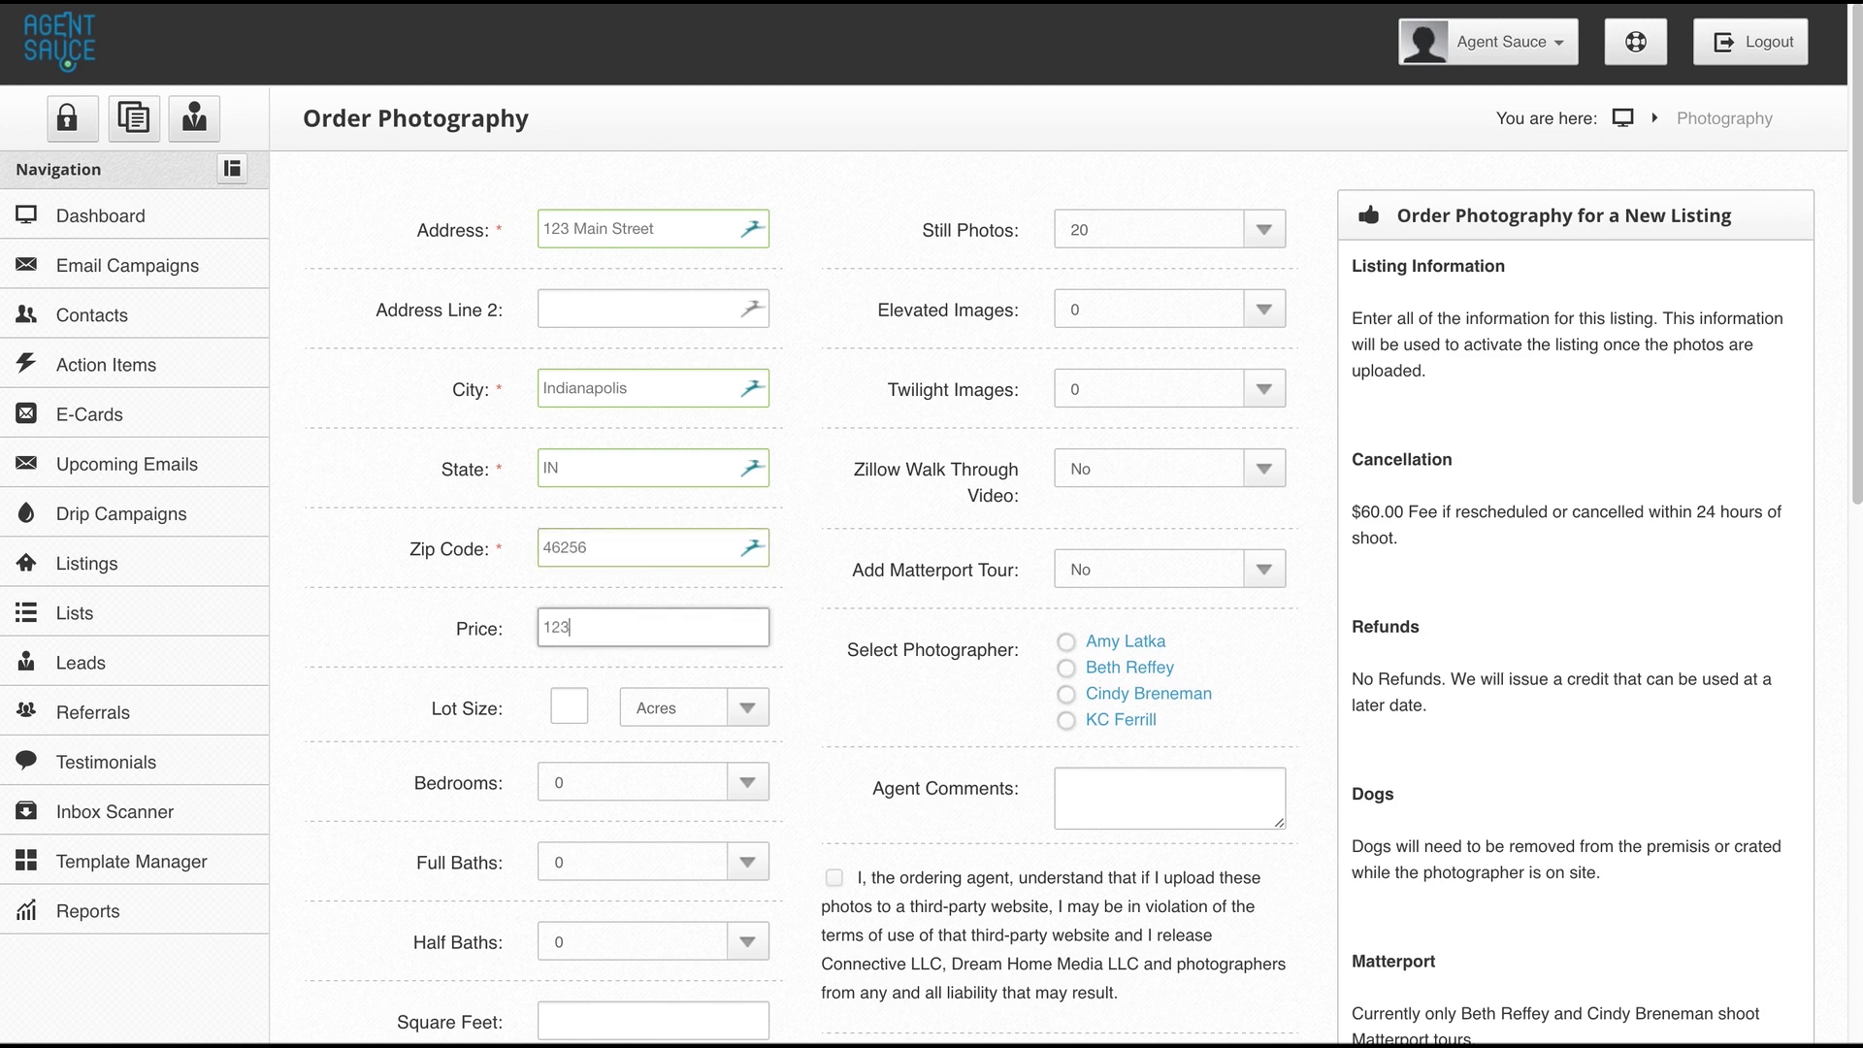
pyautogui.write('000')
pyautogui.click(567, 708)
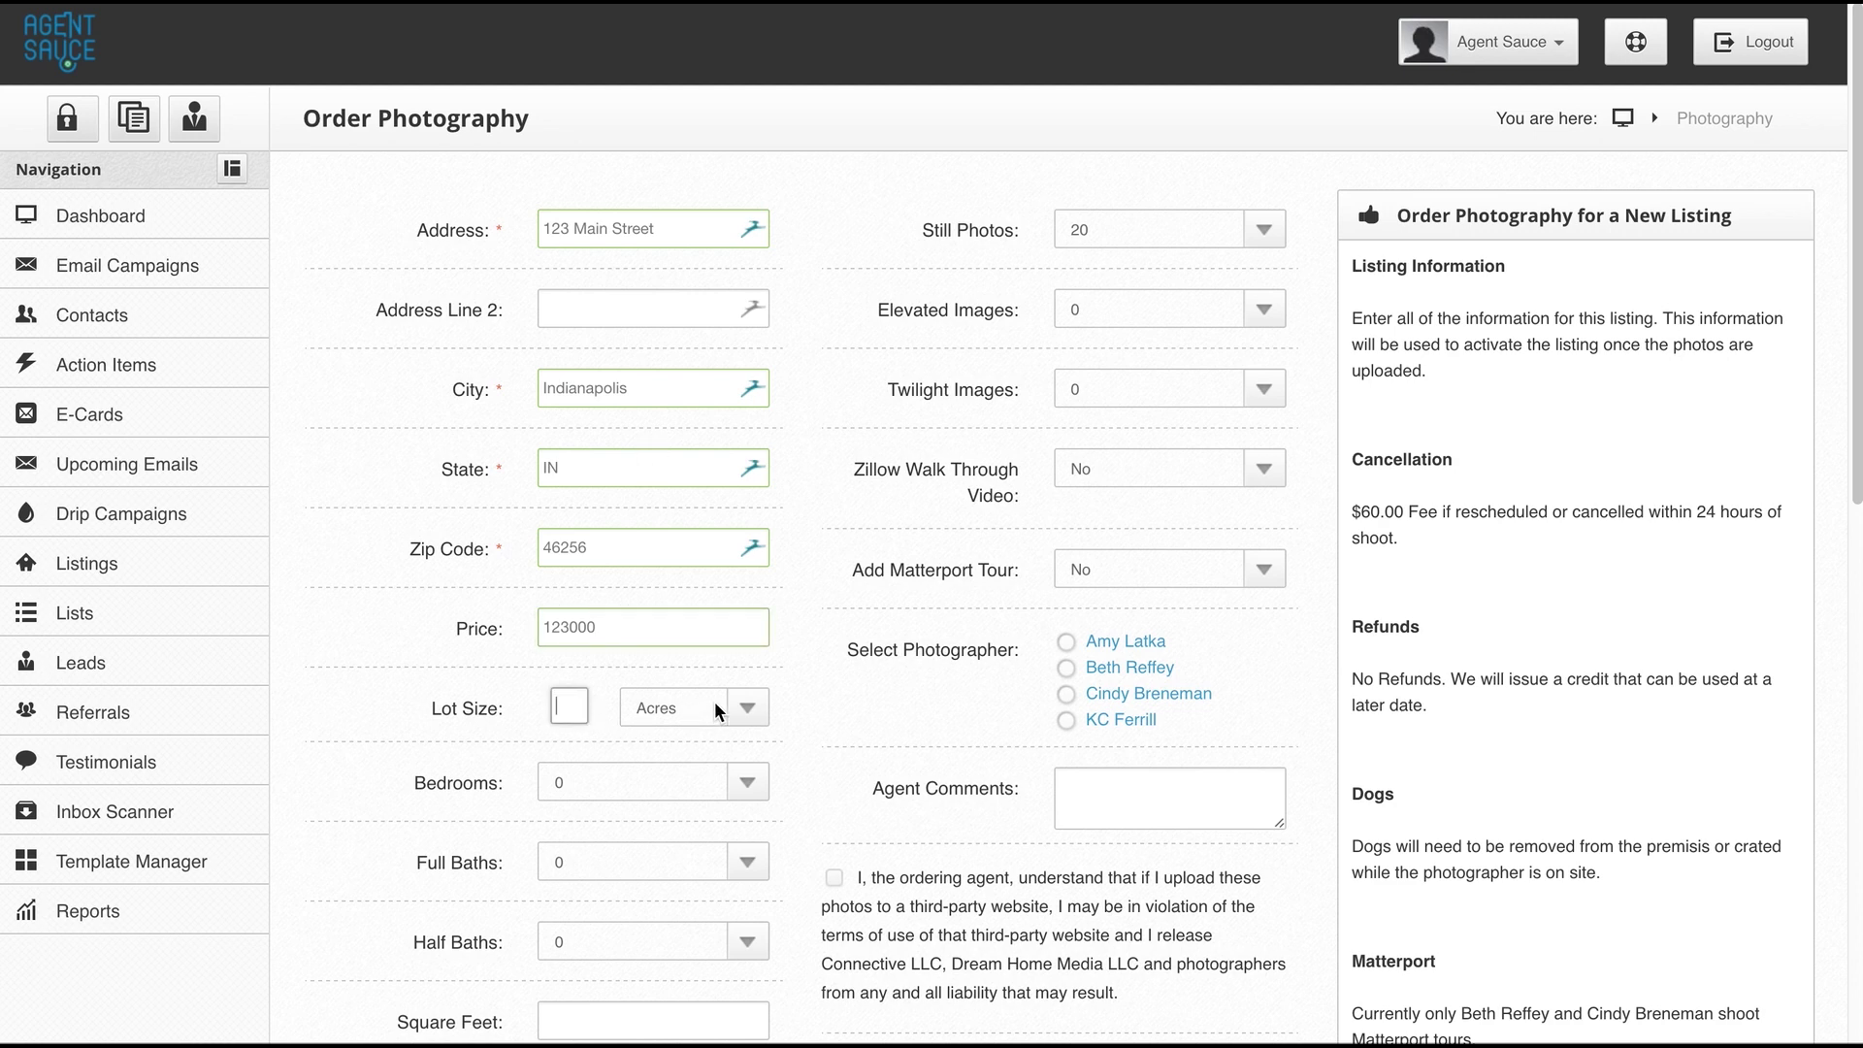
pyautogui.write('1')
pyautogui.click(737, 791)
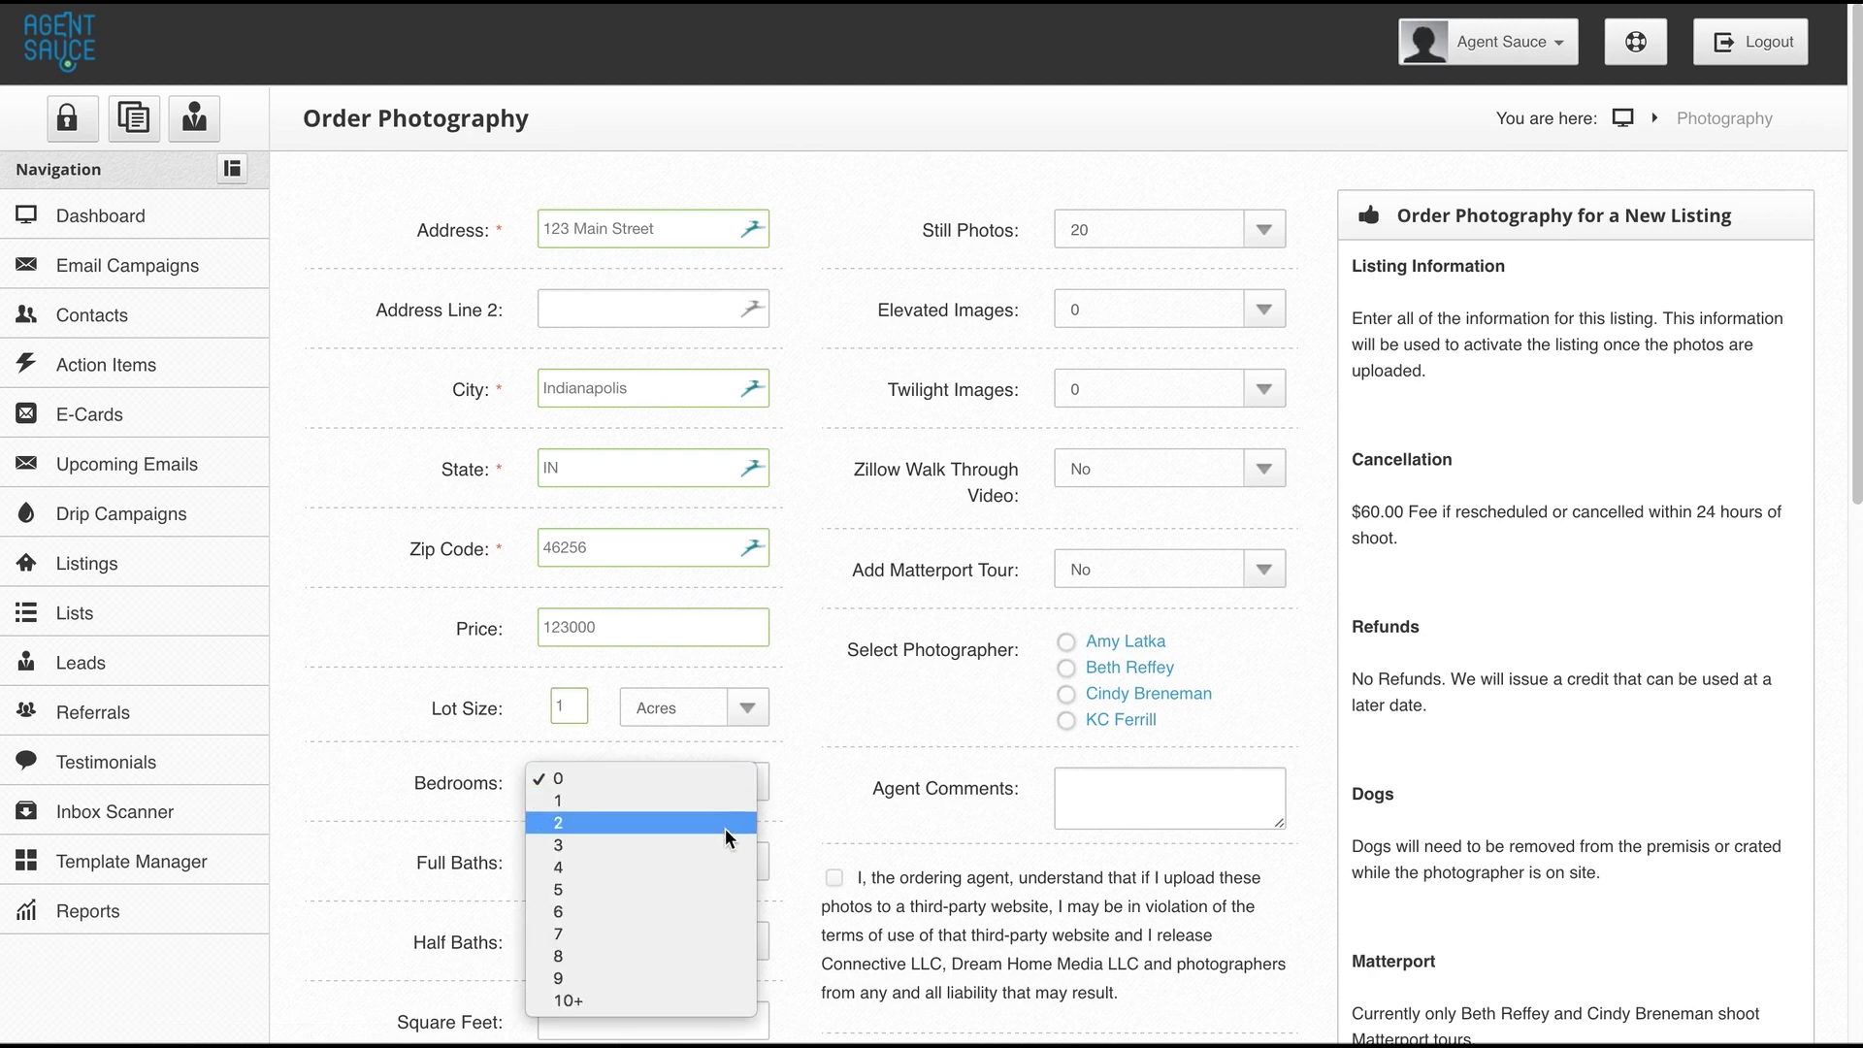
pyautogui.press('Escape')
pyautogui.click(743, 856)
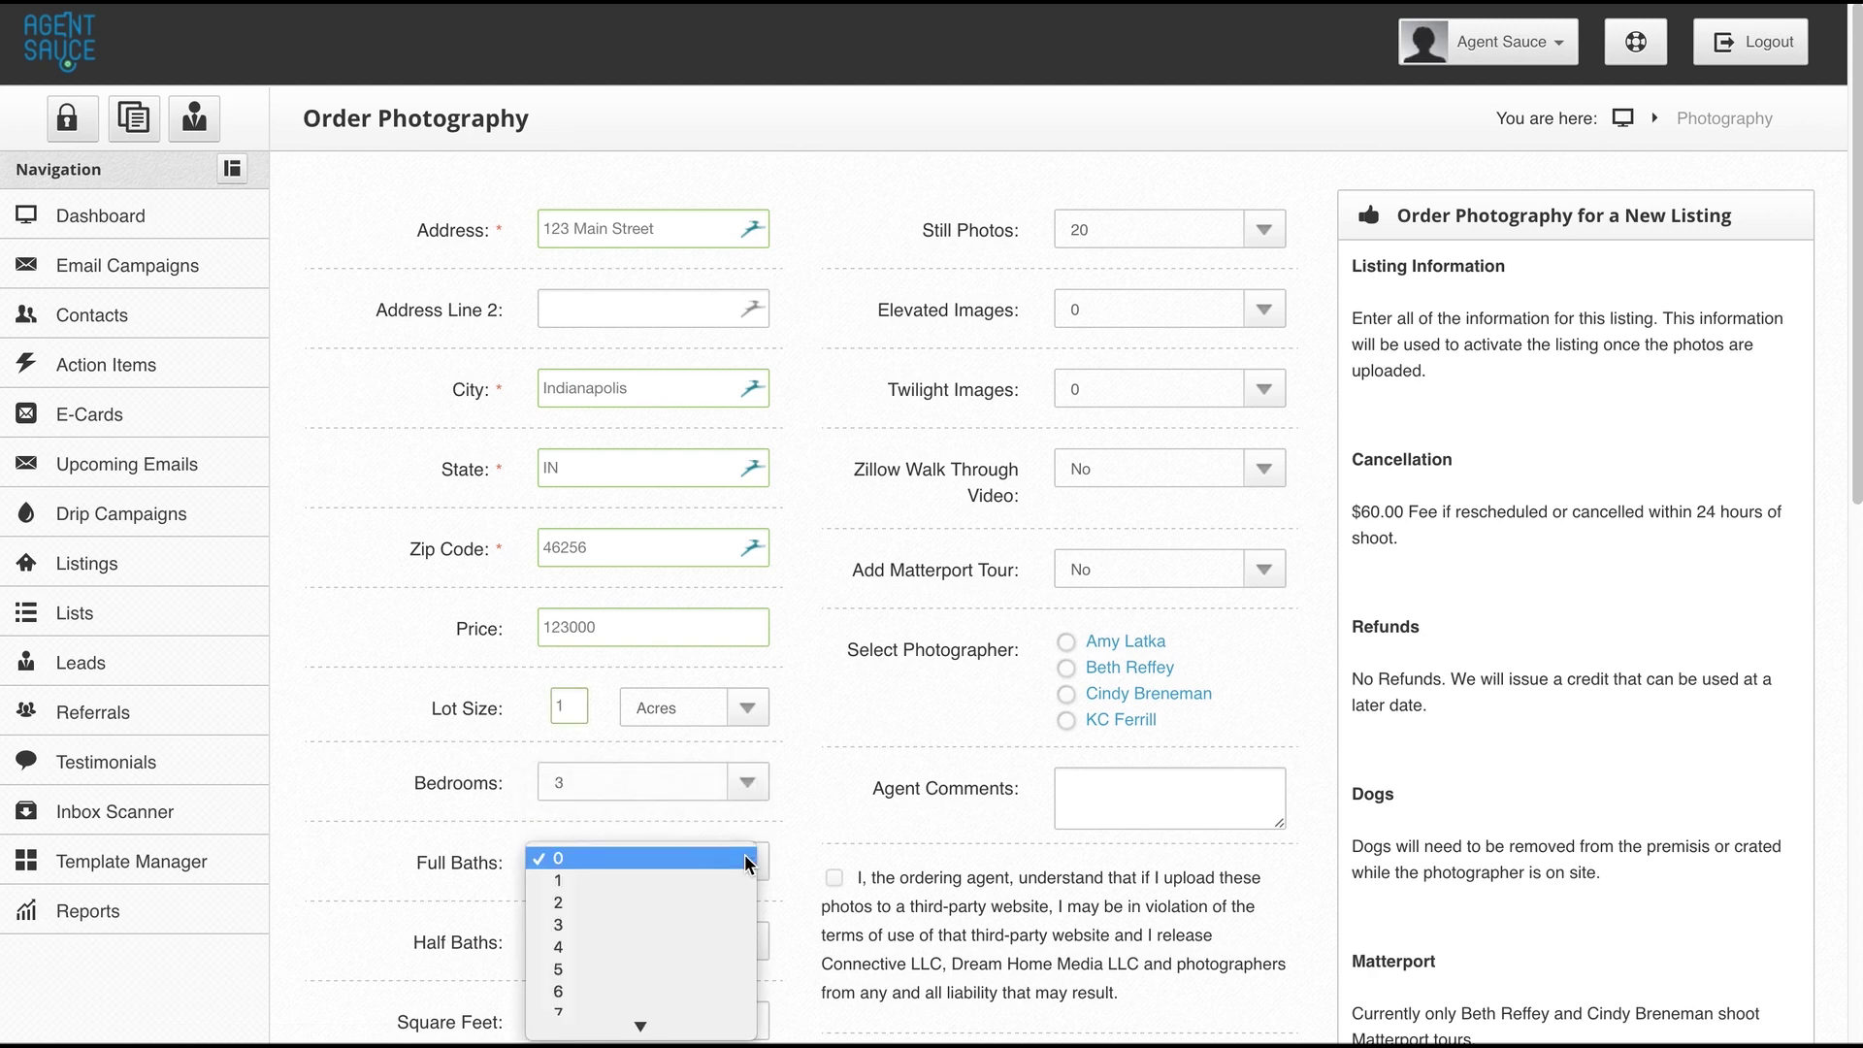
pyautogui.click(702, 882)
pyautogui.click(736, 934)
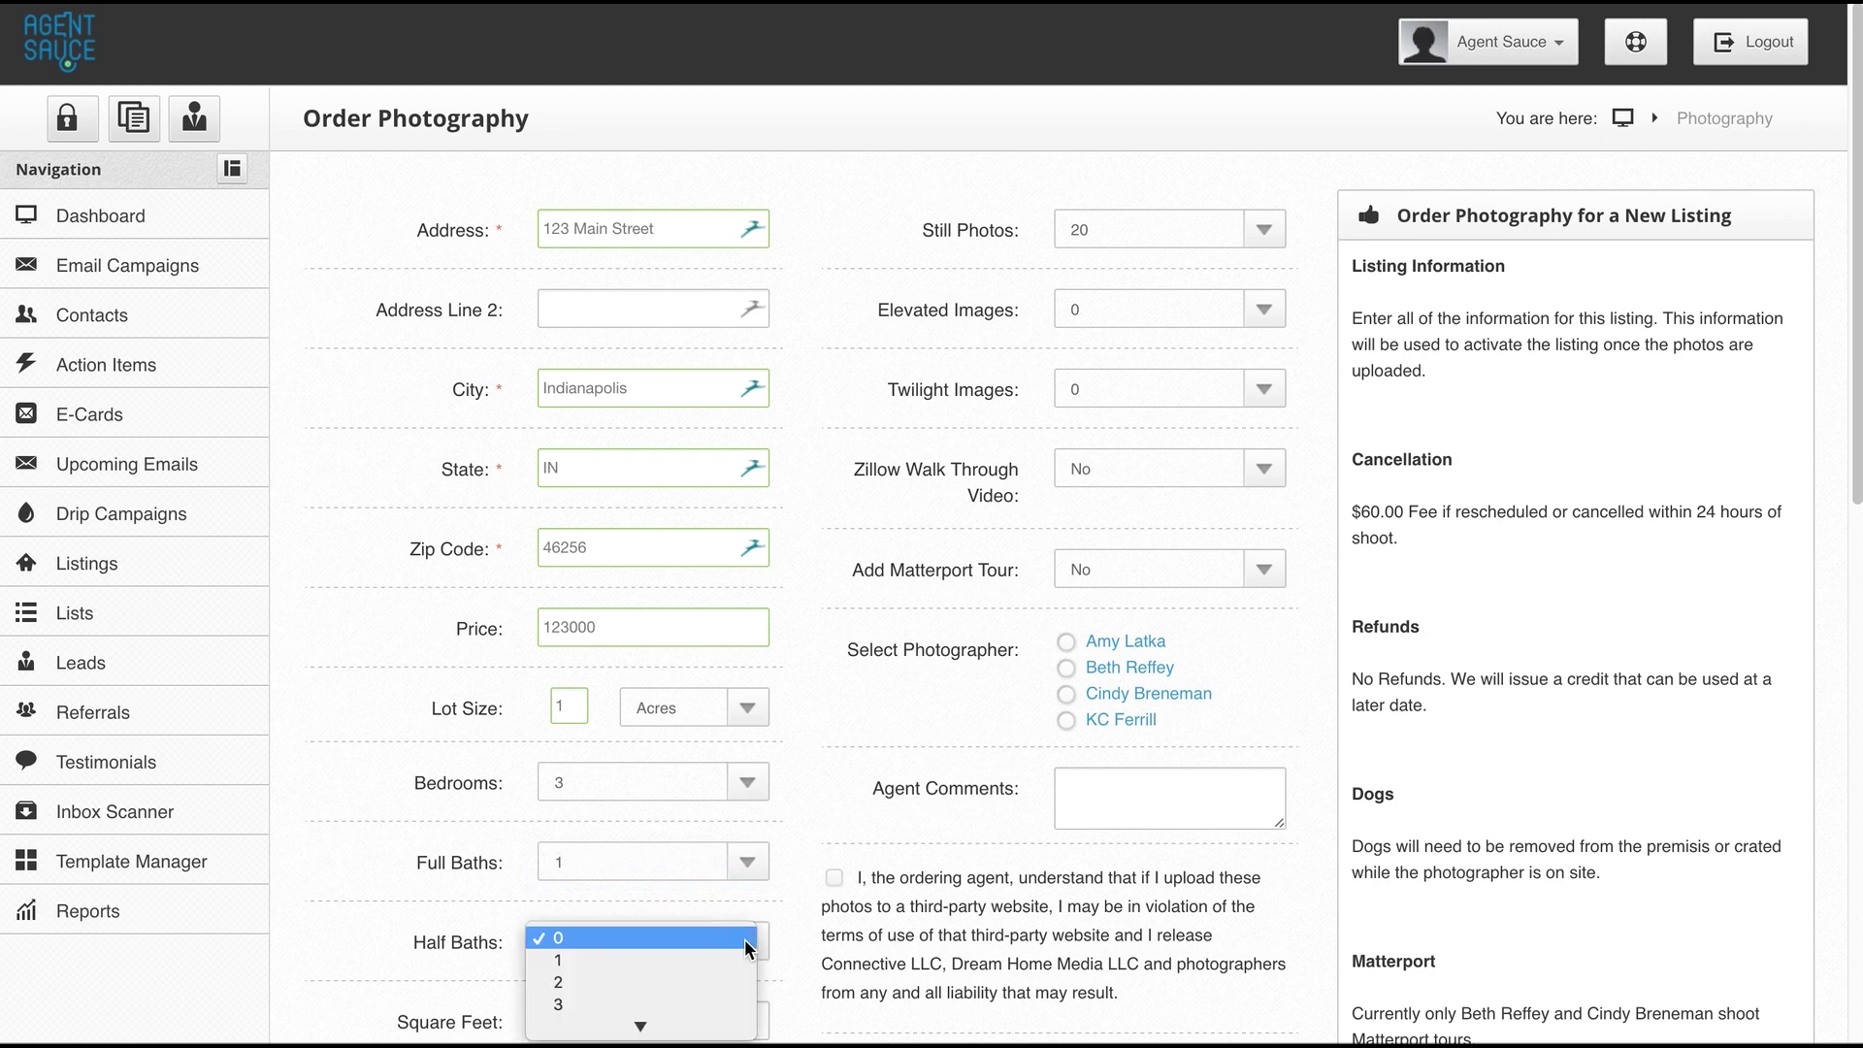
pyautogui.click(699, 966)
pyautogui.scroll(-1, 462, 897)
pyautogui.scroll(-1, 462, 888)
# - Enter 2345 square feet and lock box type 'combo 1,2,3'
pyautogui.click(586, 901)
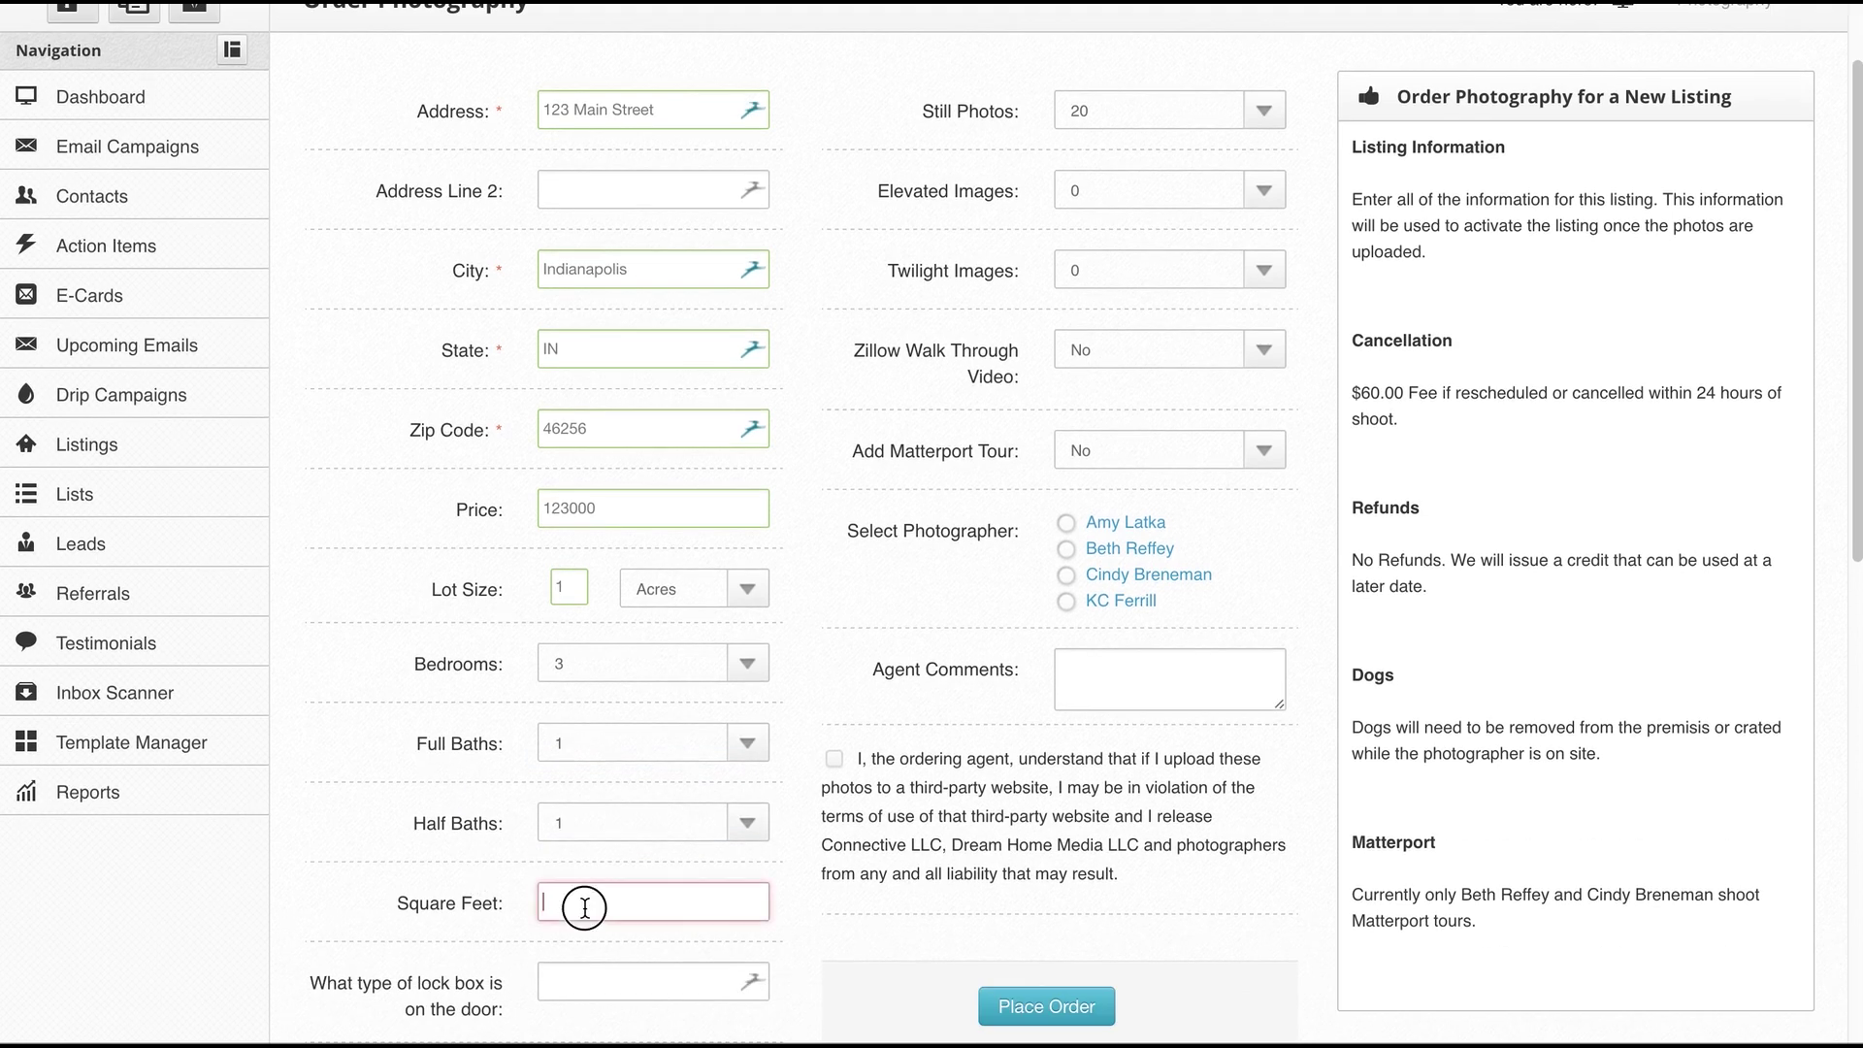
pyautogui.write('2345')
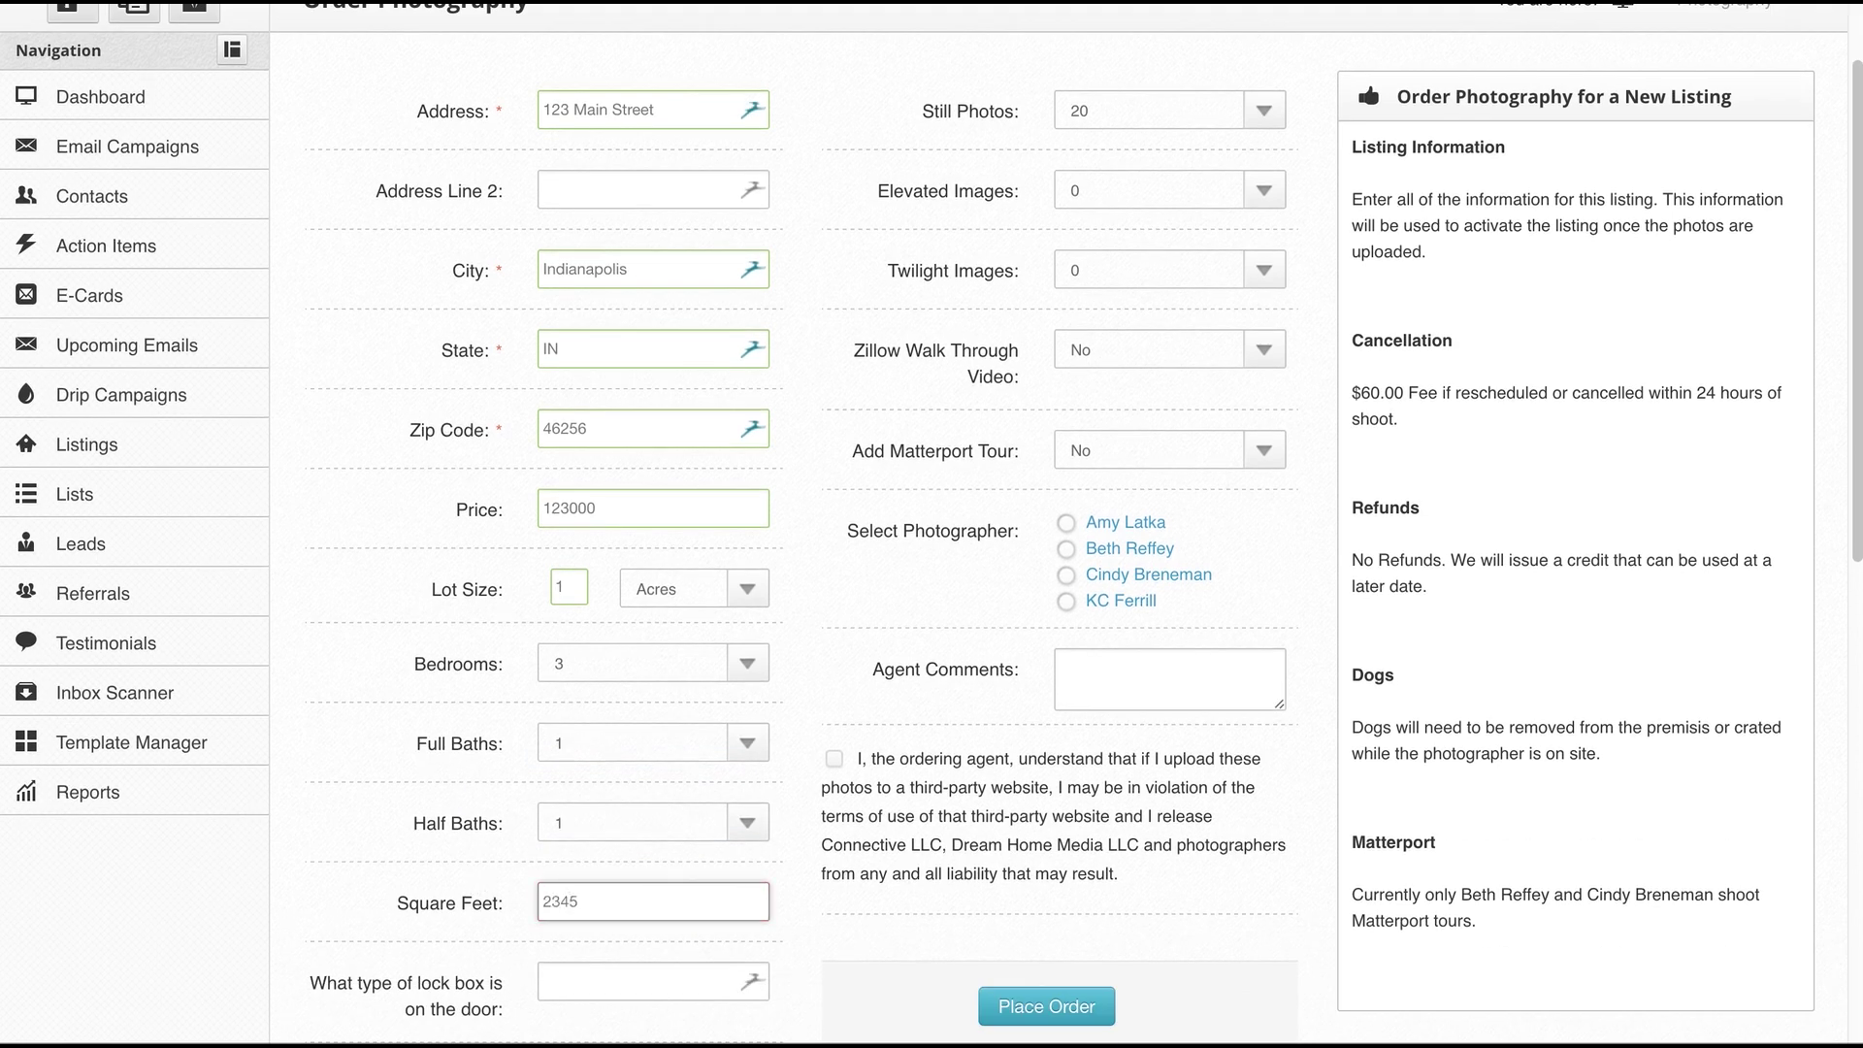
pyautogui.scroll(-1, 612, 898)
pyautogui.click(613, 893)
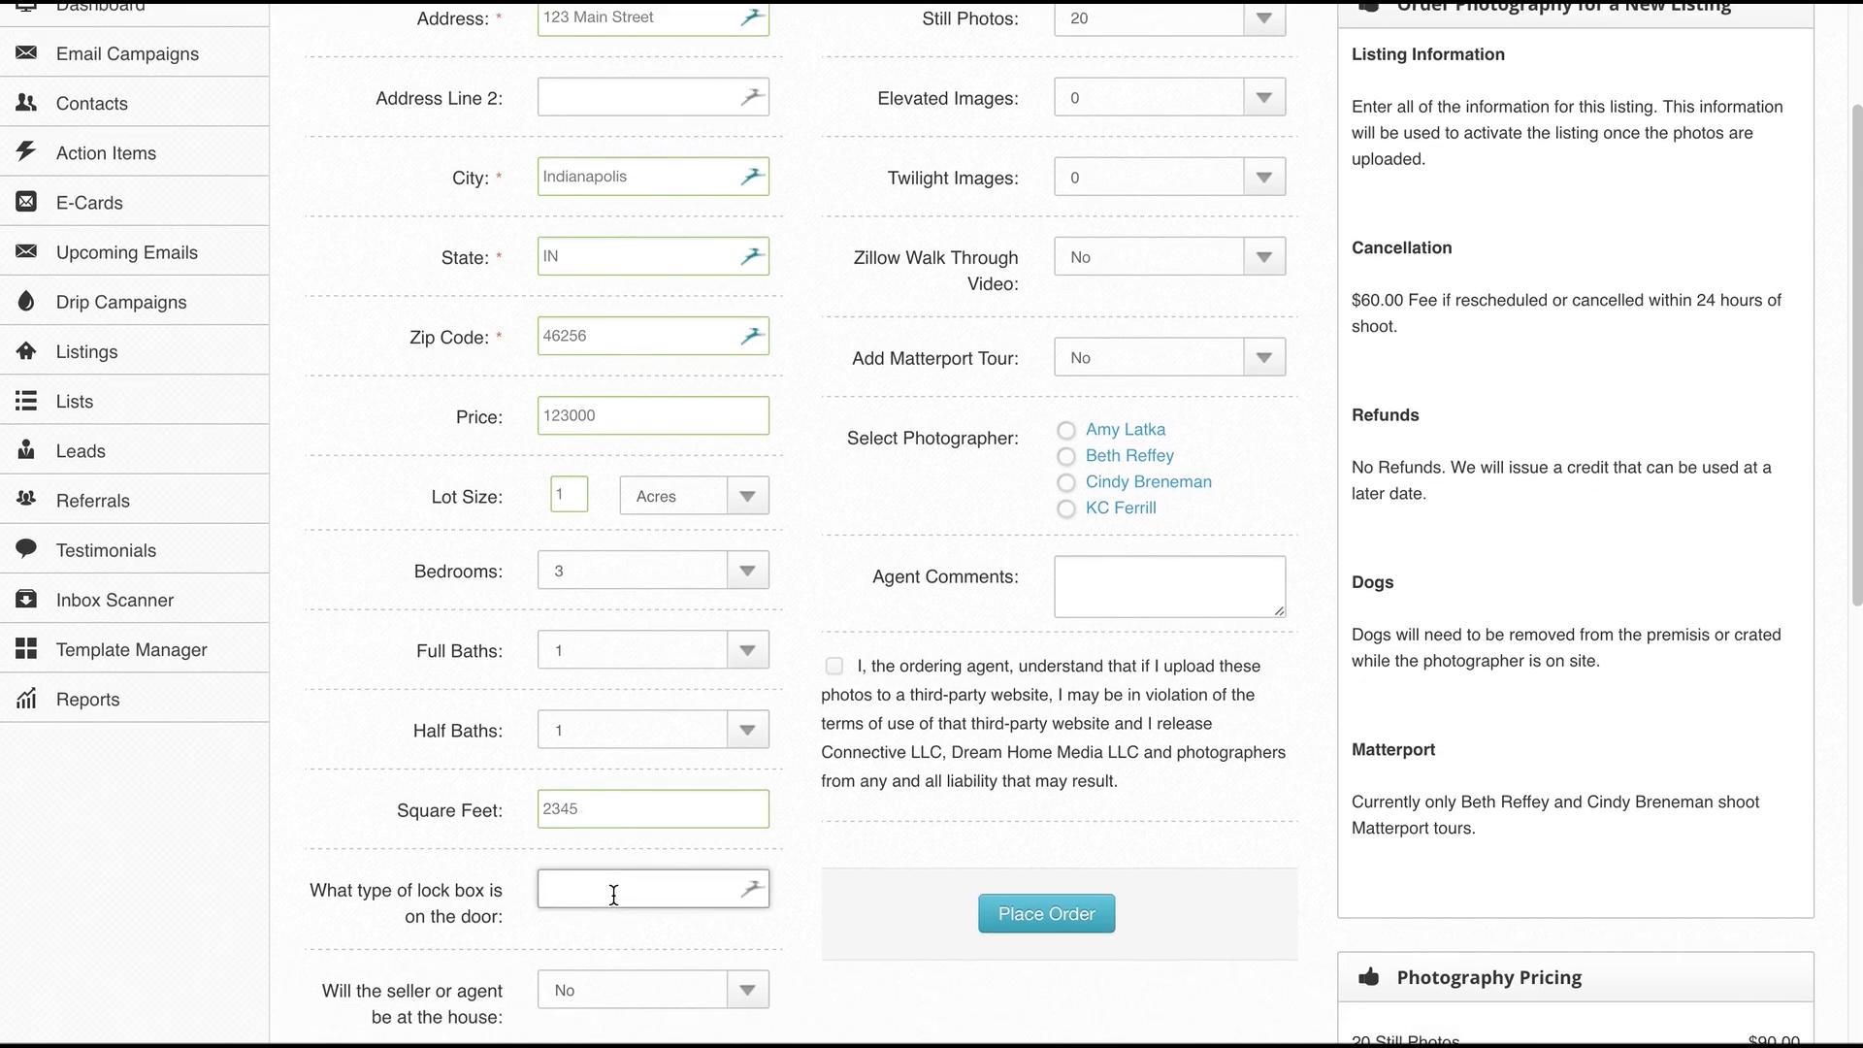
pyautogui.scroll(-4, 617, 888)
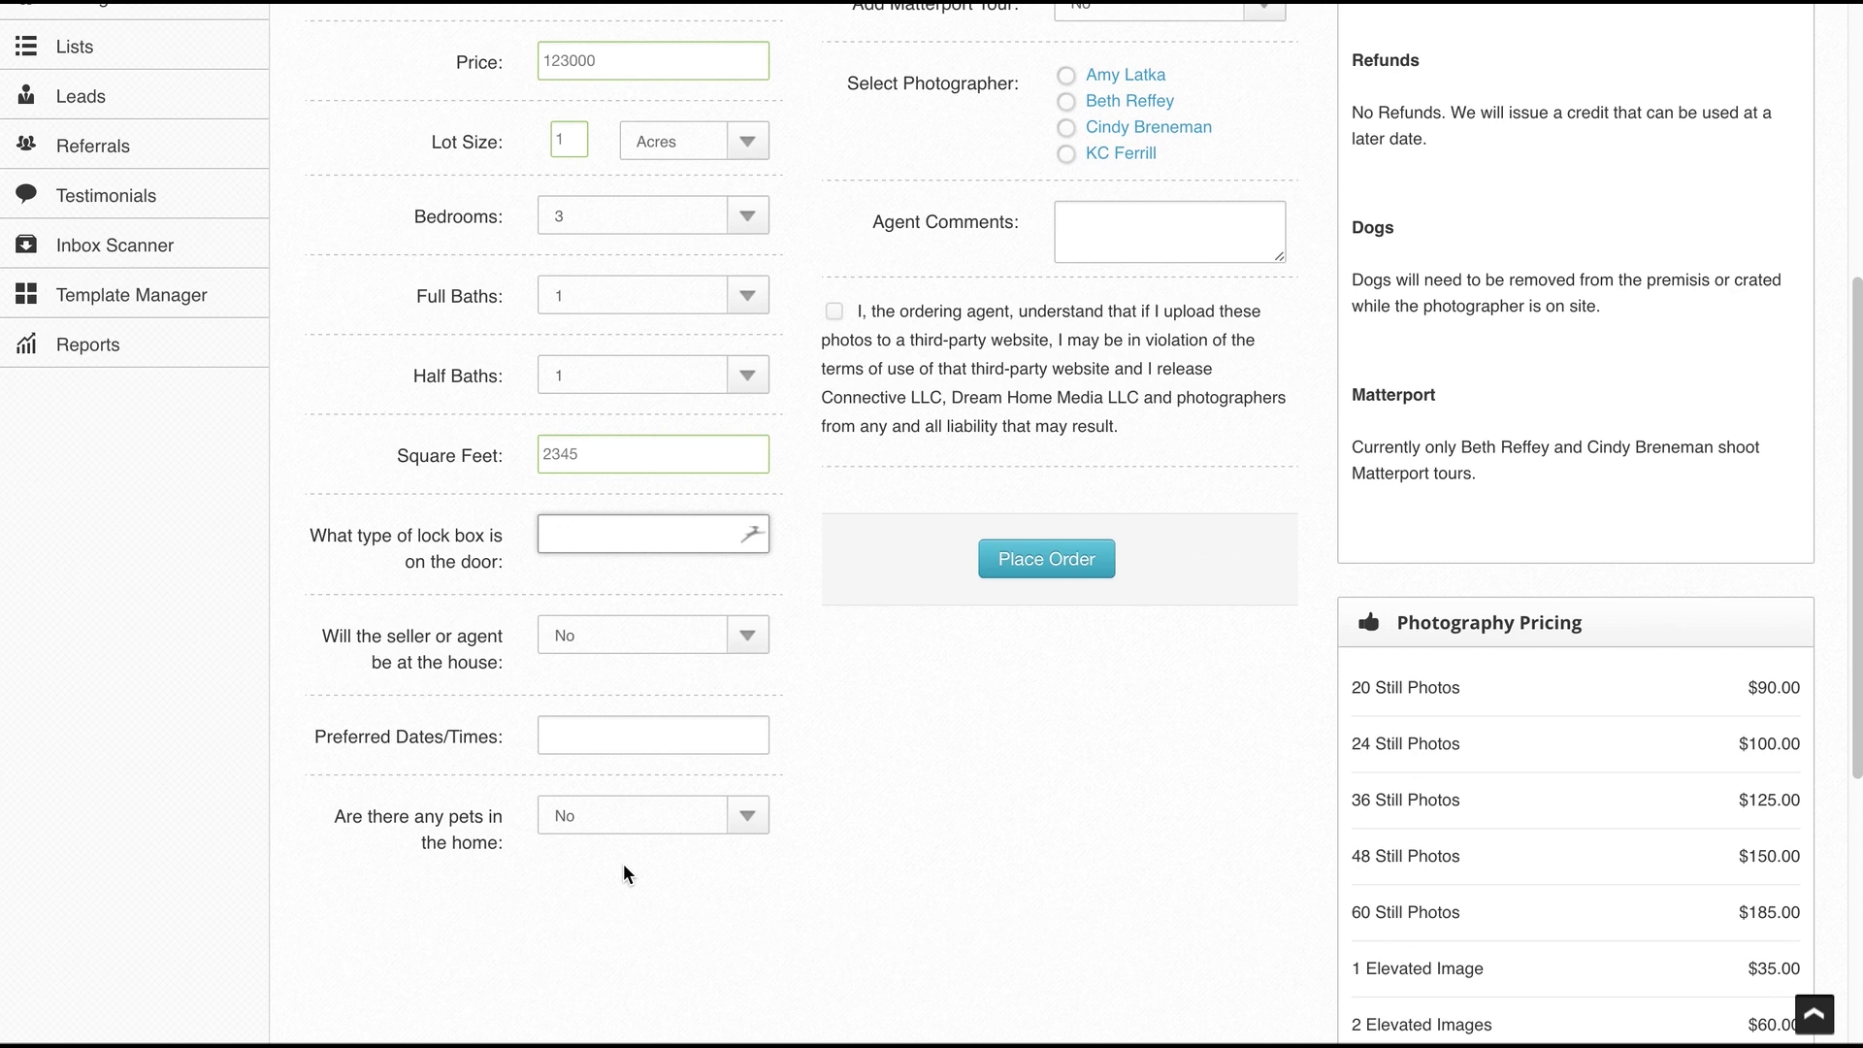
pyautogui.write('combo 1,2,3')
# - Indicate that both the seller and the agent will be present at the house
pyautogui.click(753, 637)
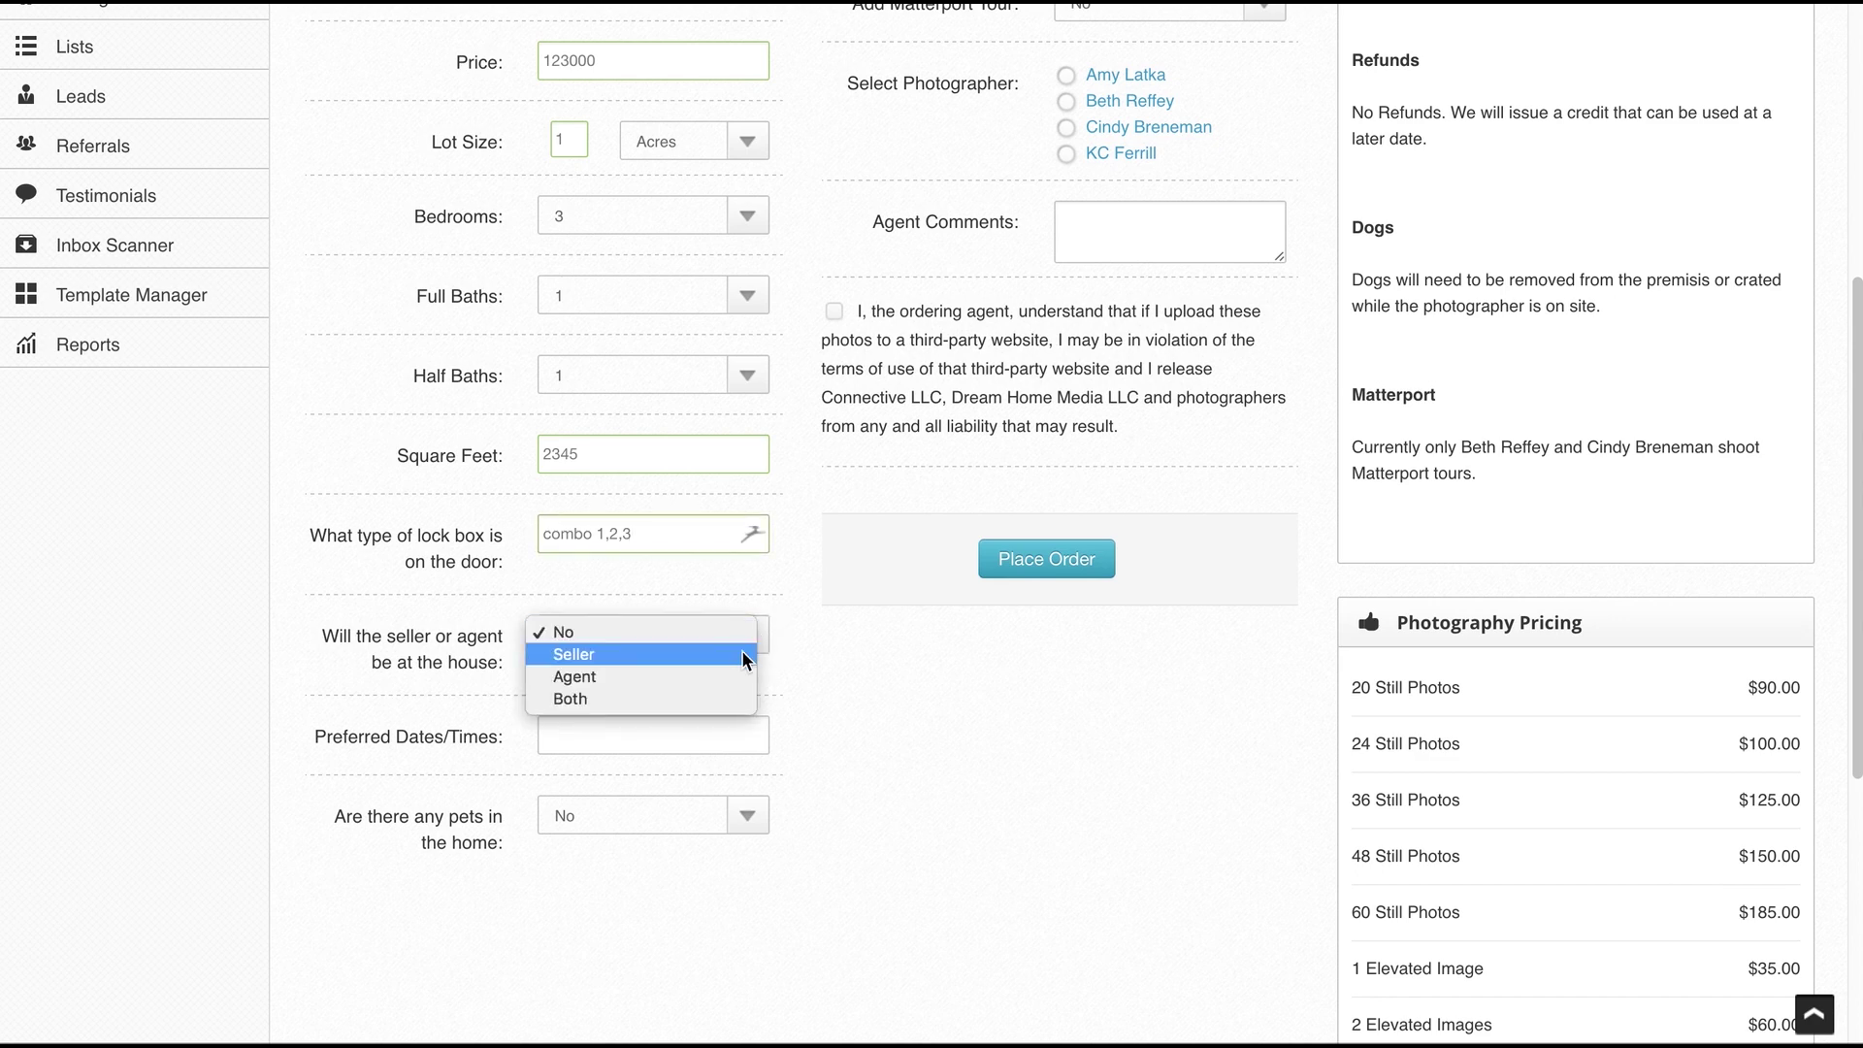
pyautogui.click(742, 651)
pyautogui.click(753, 632)
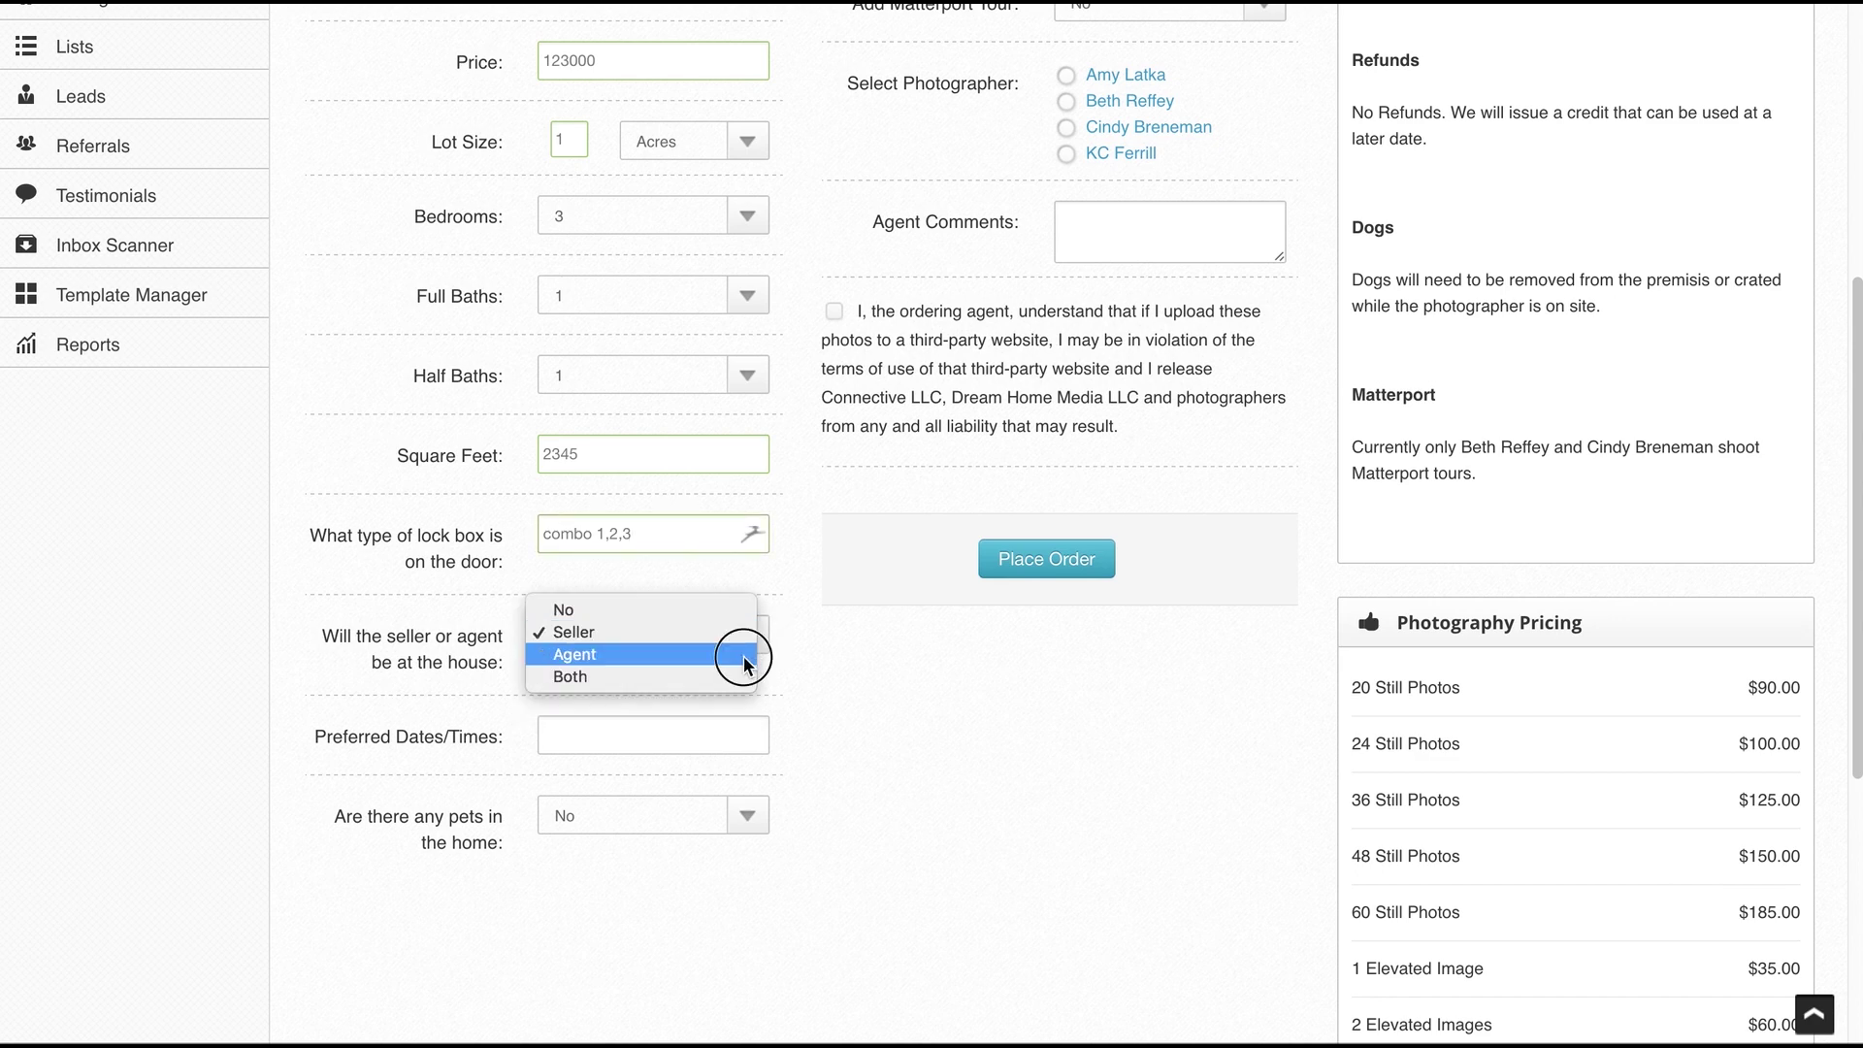
pyautogui.click(756, 637)
pyautogui.click(756, 638)
pyautogui.click(748, 658)
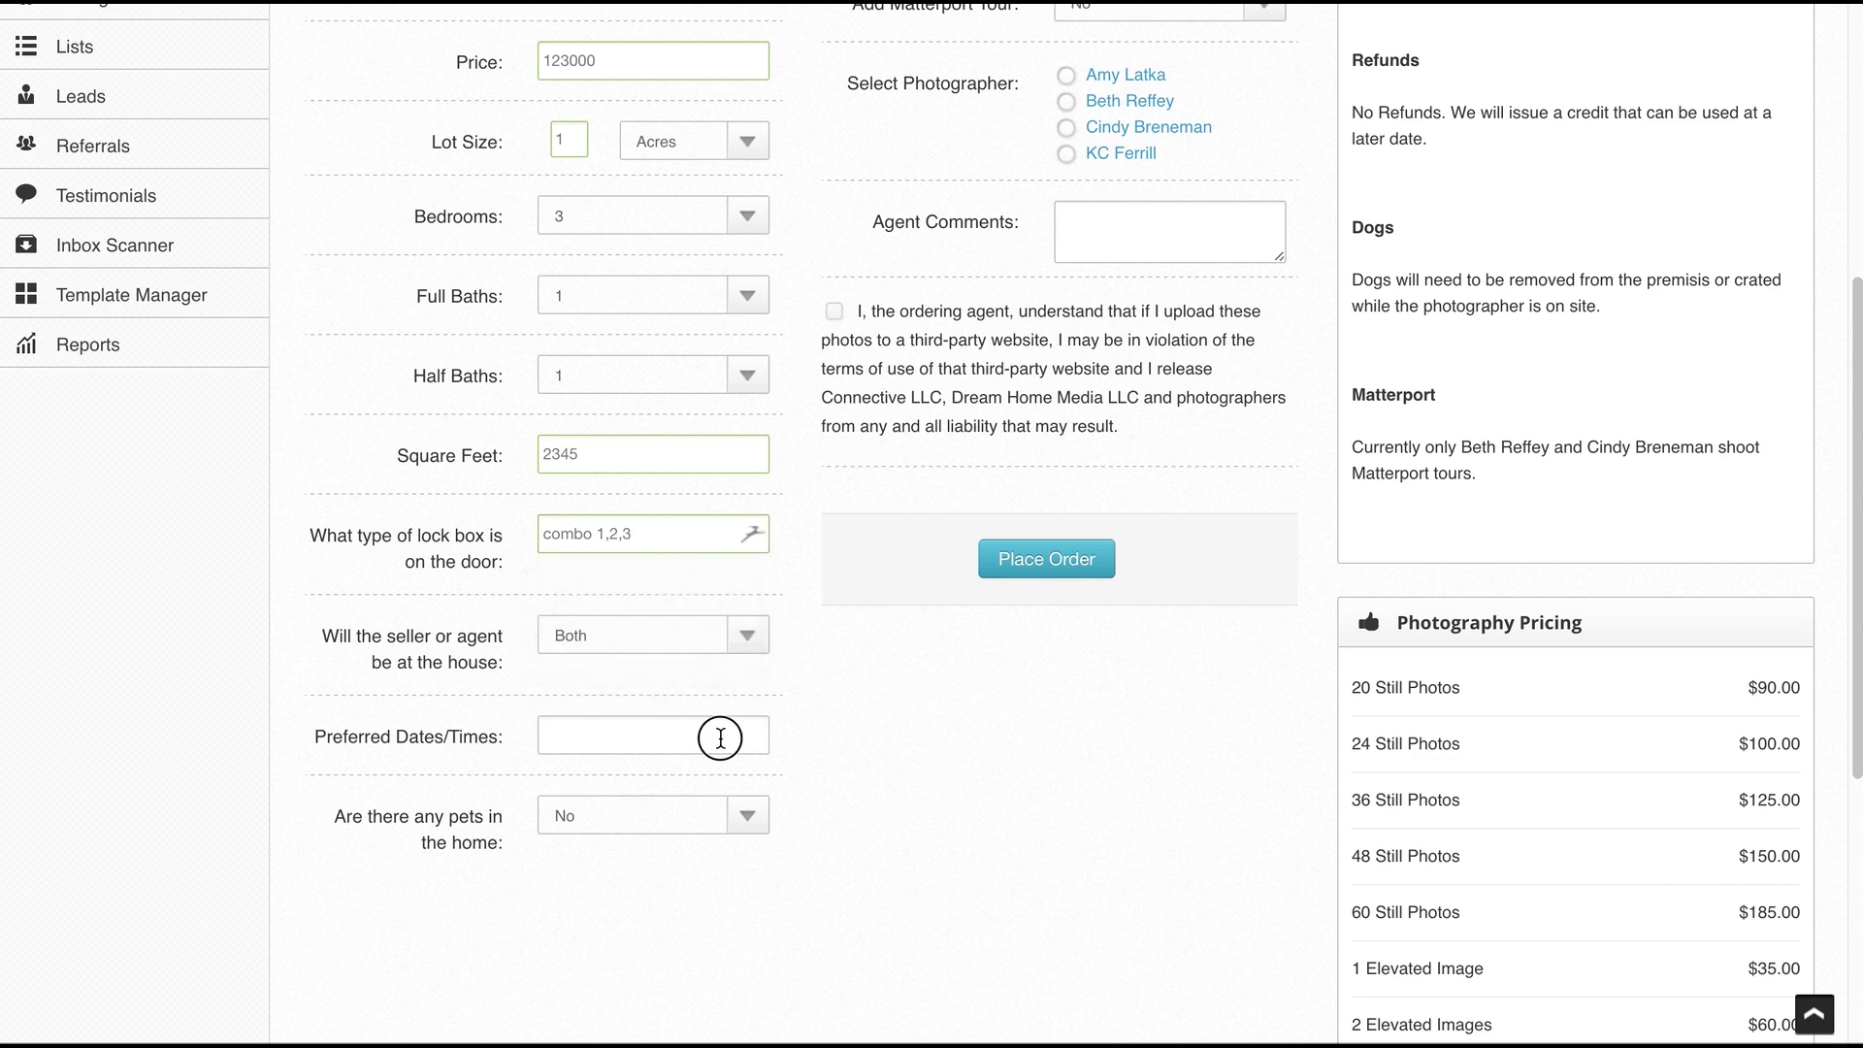
# - Set the preferred date/time to 'Tomorrow' and leave pets in the home as No
pyautogui.click(737, 740)
pyautogui.write('Tomorrow')
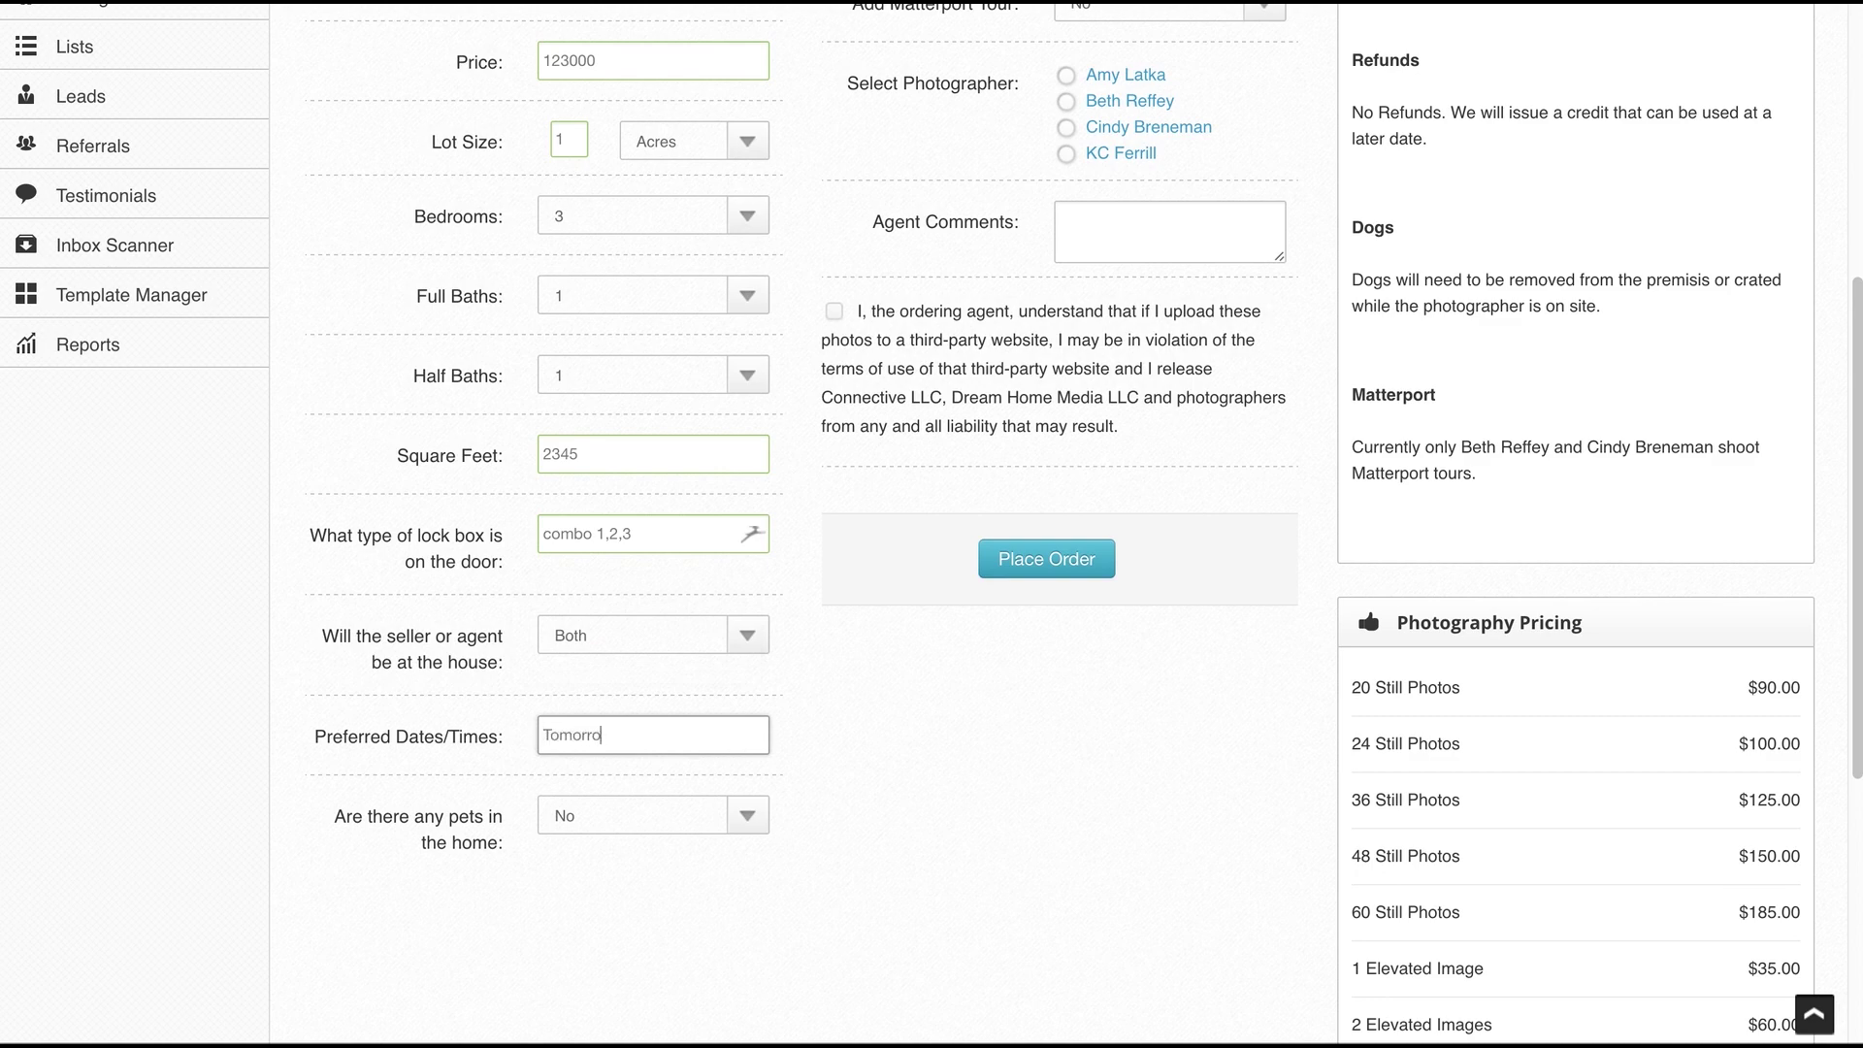
pyautogui.click(747, 815)
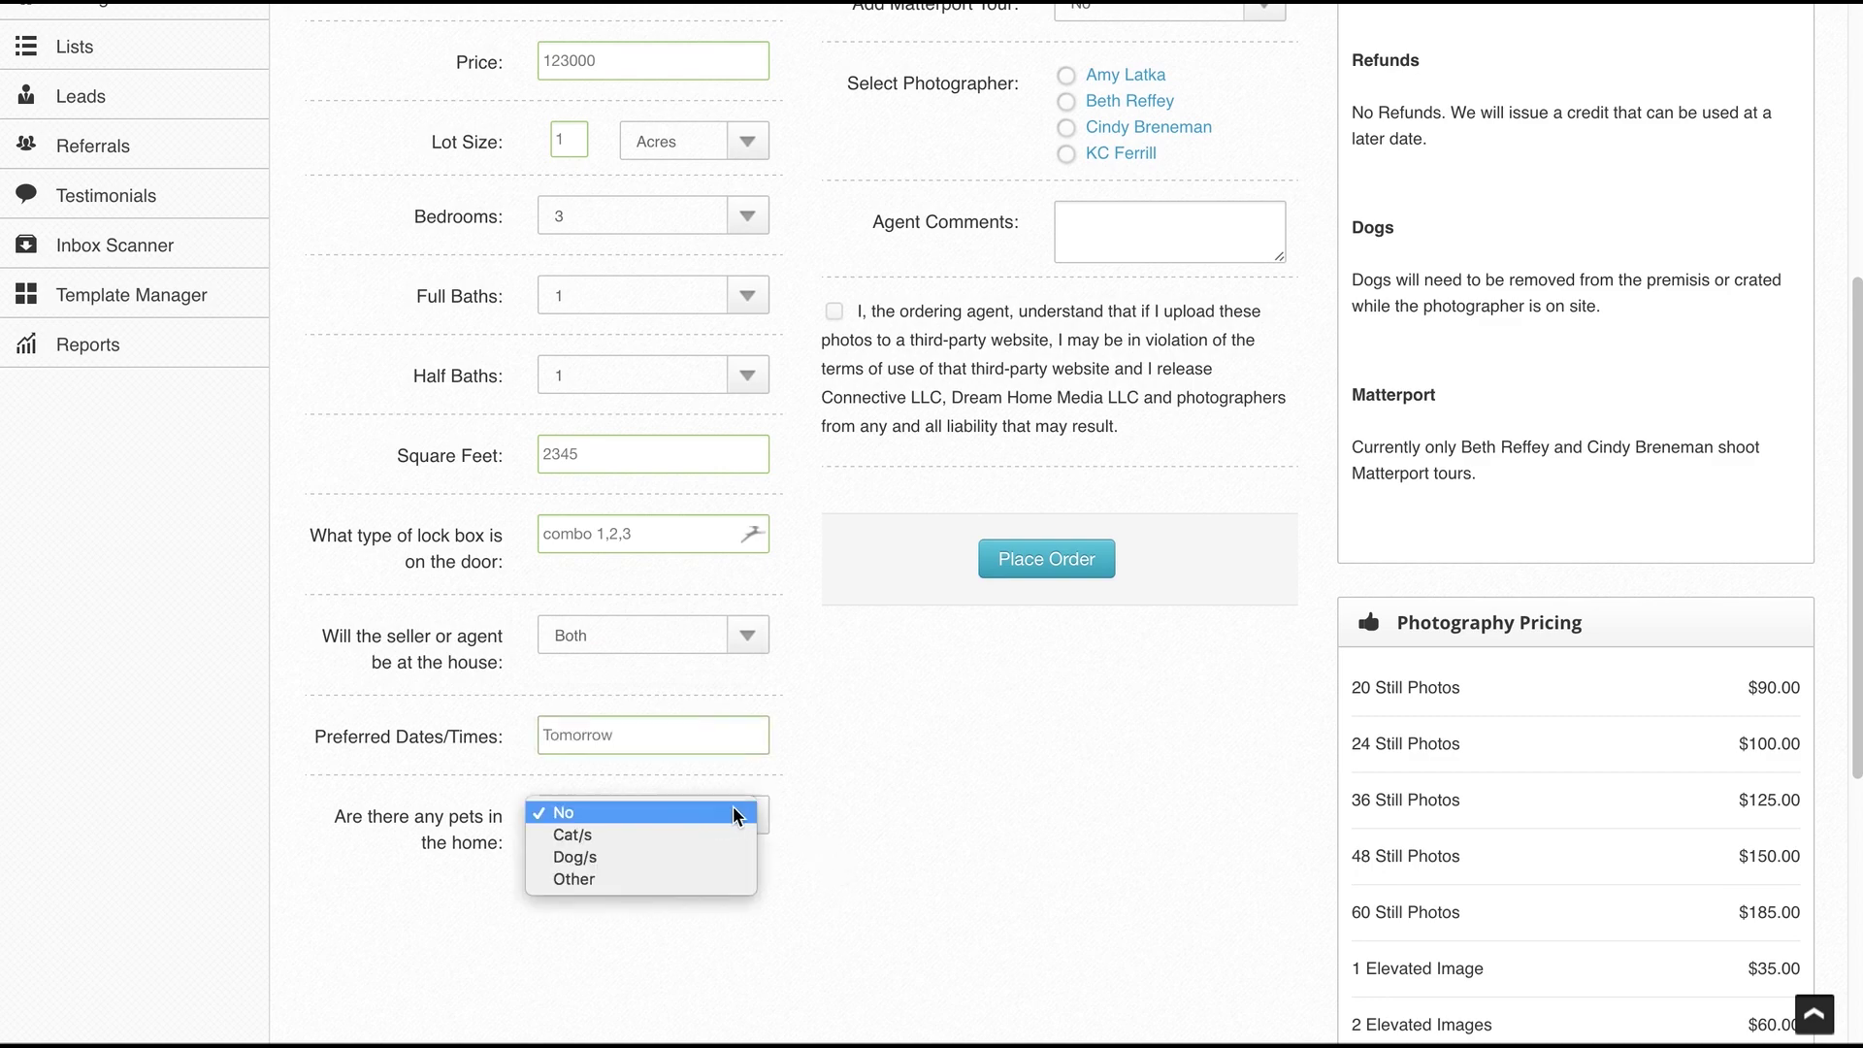
pyautogui.click(740, 815)
pyautogui.scroll(5, 881, 759)
pyautogui.scroll(1, 883, 767)
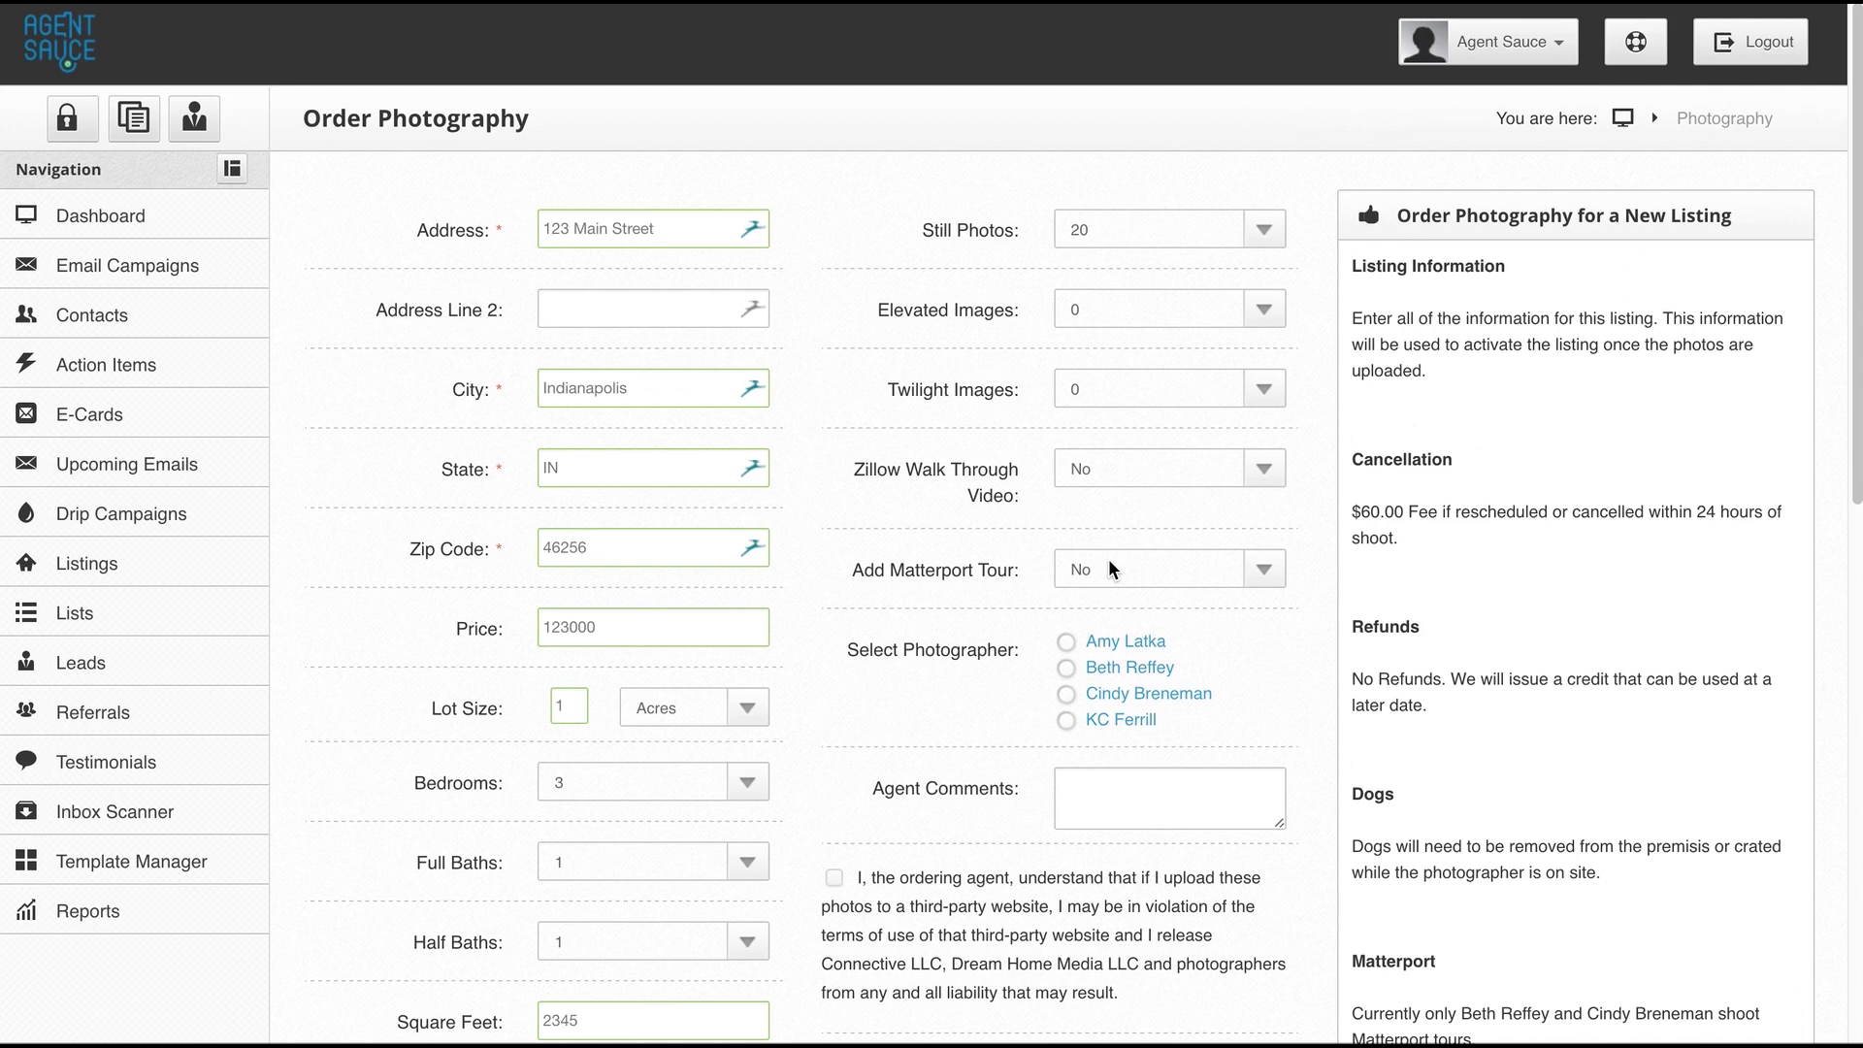
pyautogui.click(1273, 229)
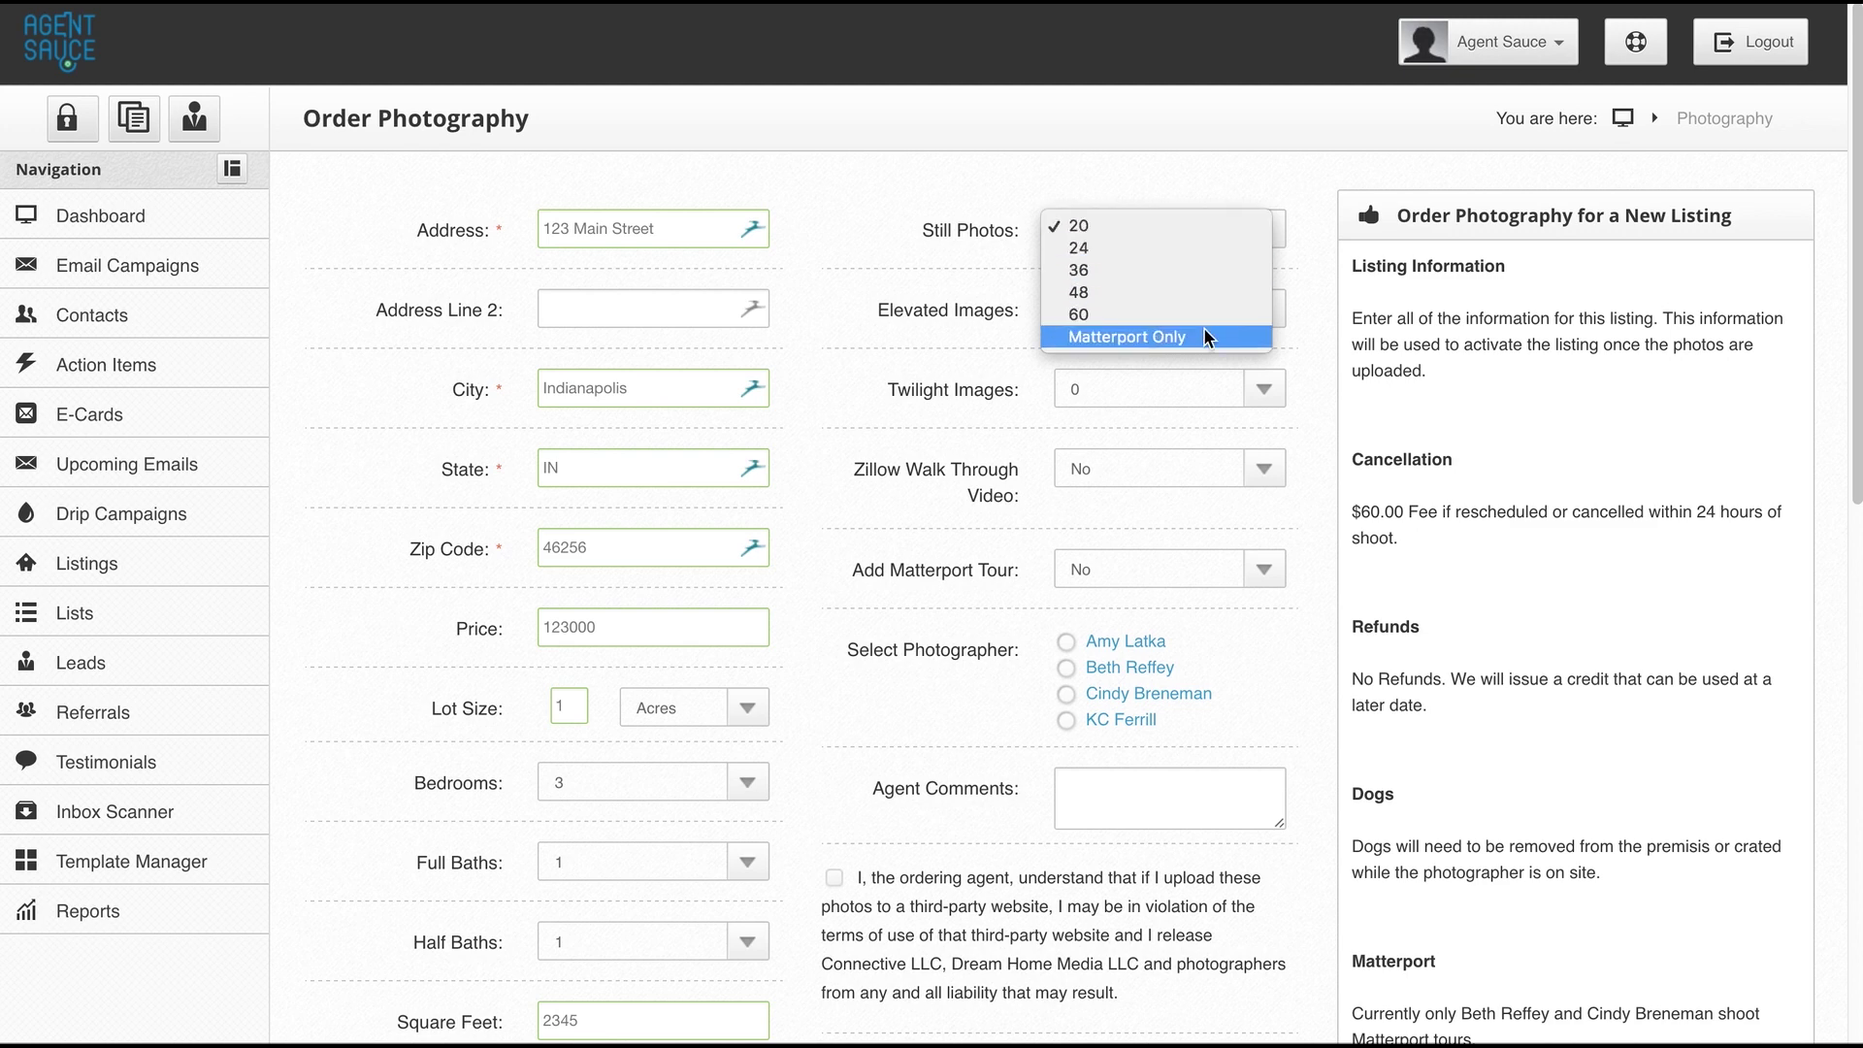
pyautogui.click(1306, 260)
pyautogui.click(1273, 309)
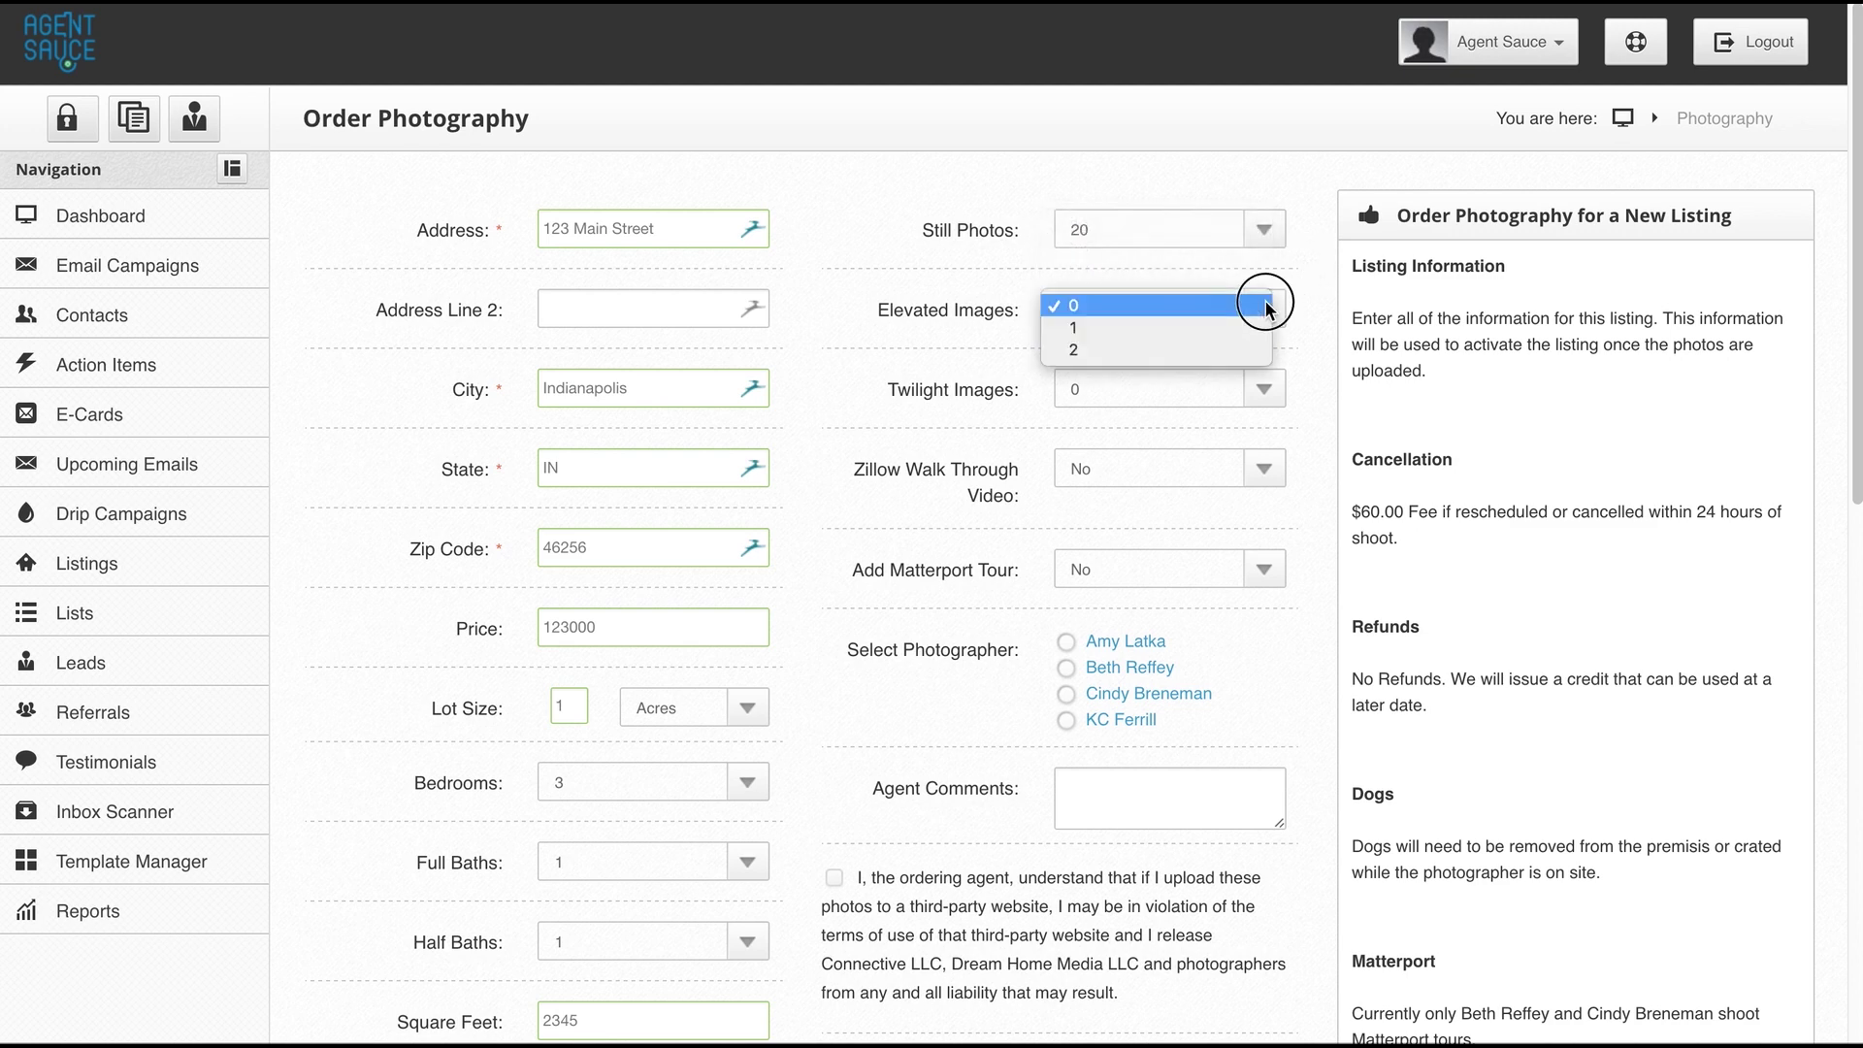
pyautogui.click(1314, 311)
pyautogui.click(1267, 384)
pyautogui.click(1315, 381)
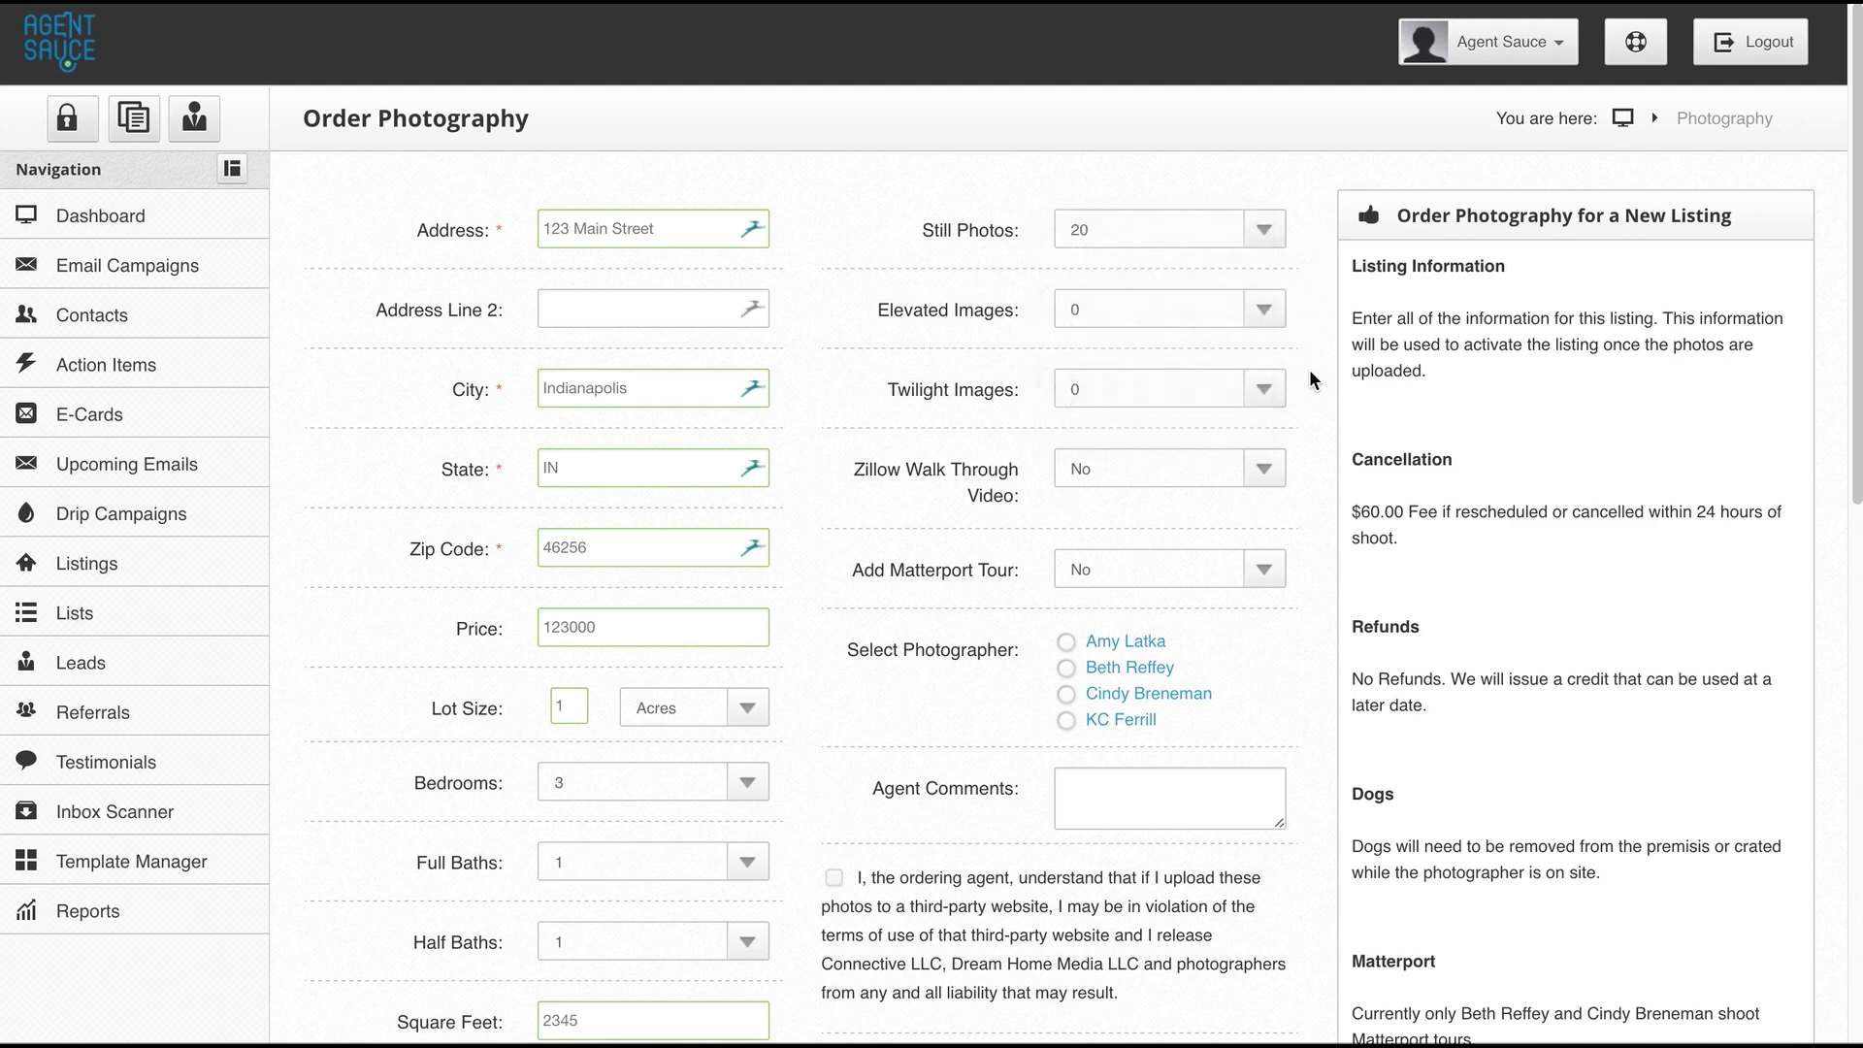
pyautogui.click(1270, 469)
pyautogui.click(1306, 449)
pyautogui.click(1256, 562)
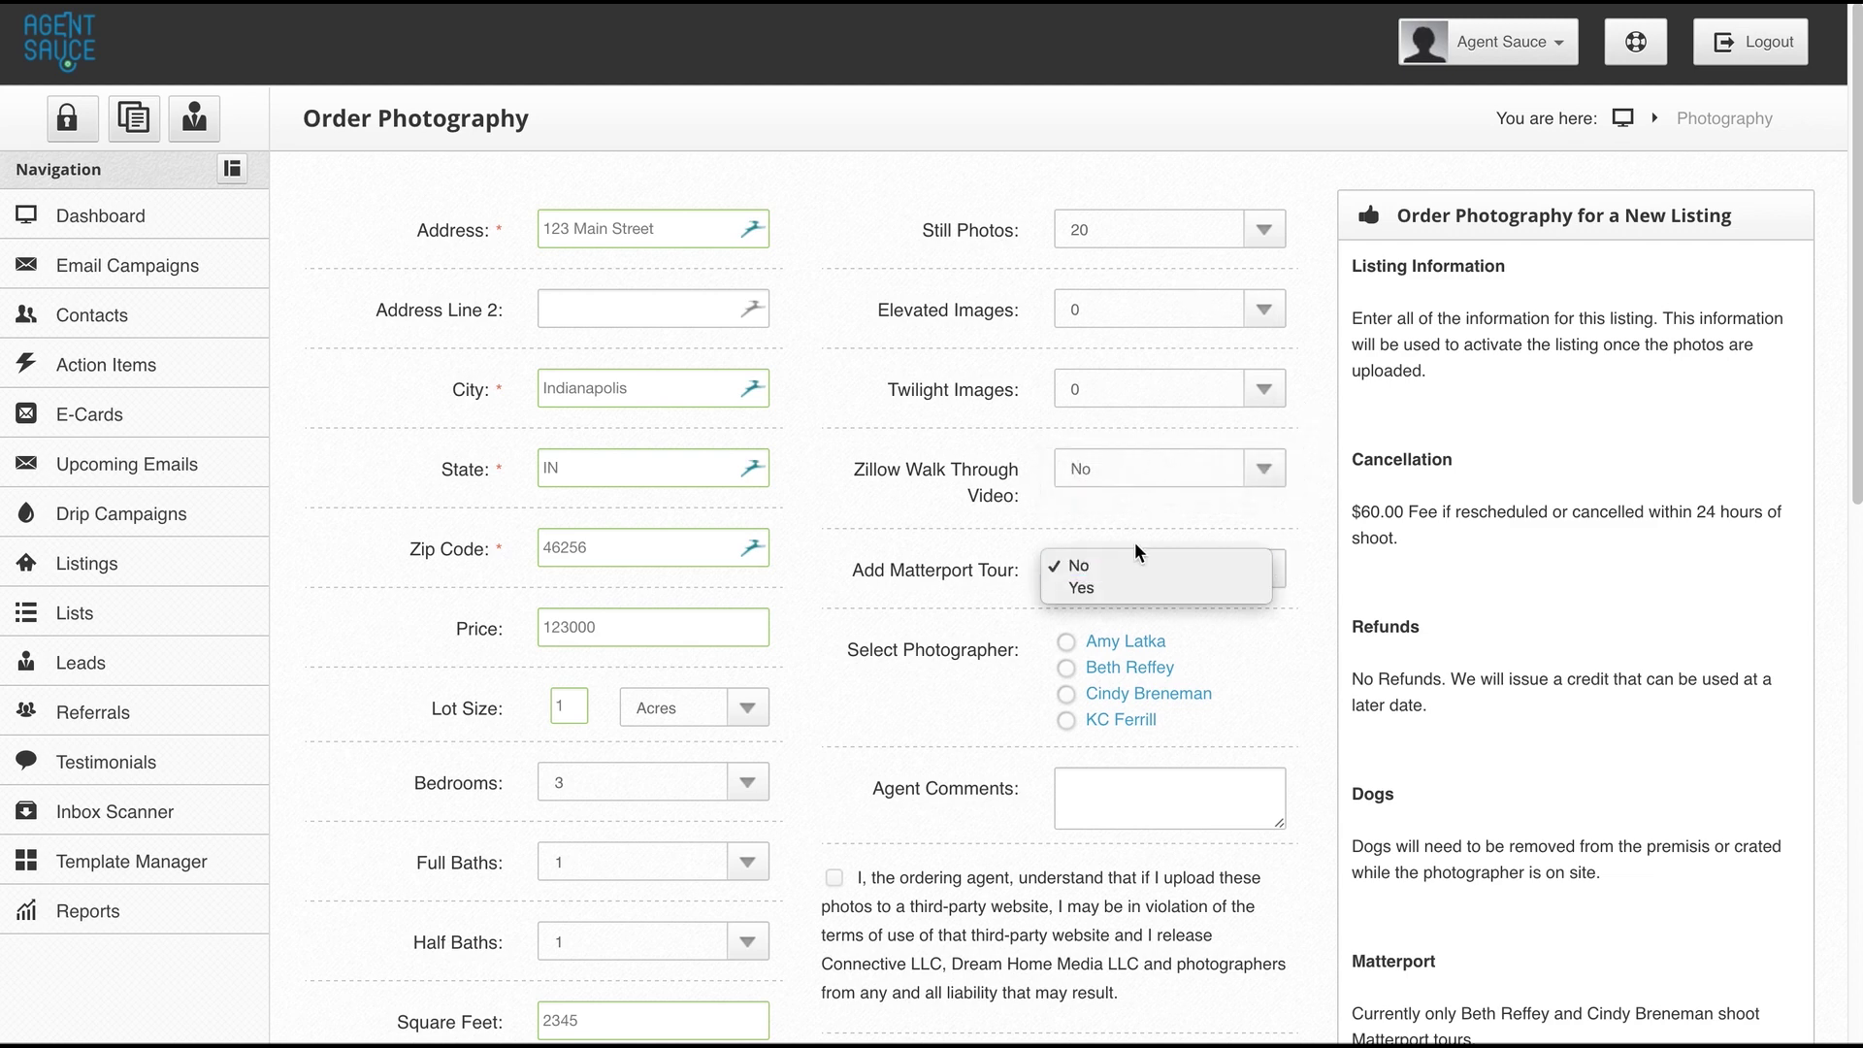
pyautogui.click(1308, 545)
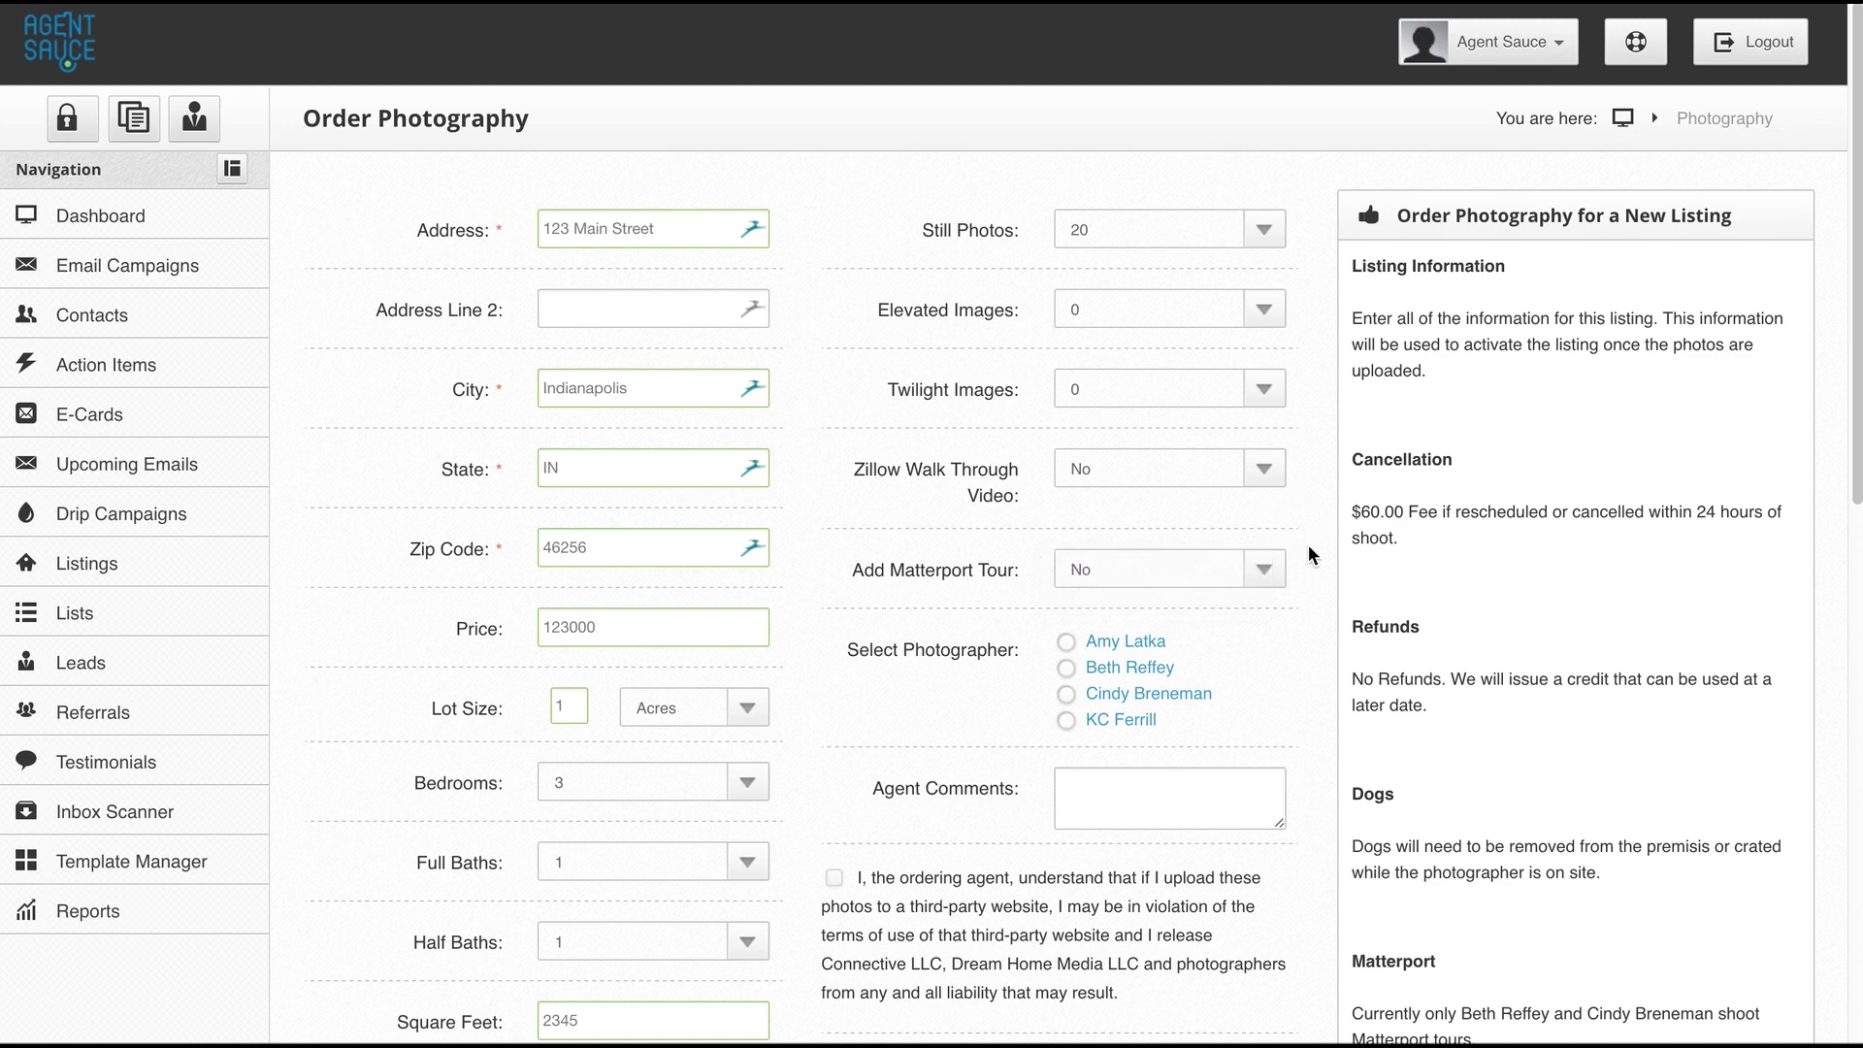
pyautogui.scroll(-1, 1298, 625)
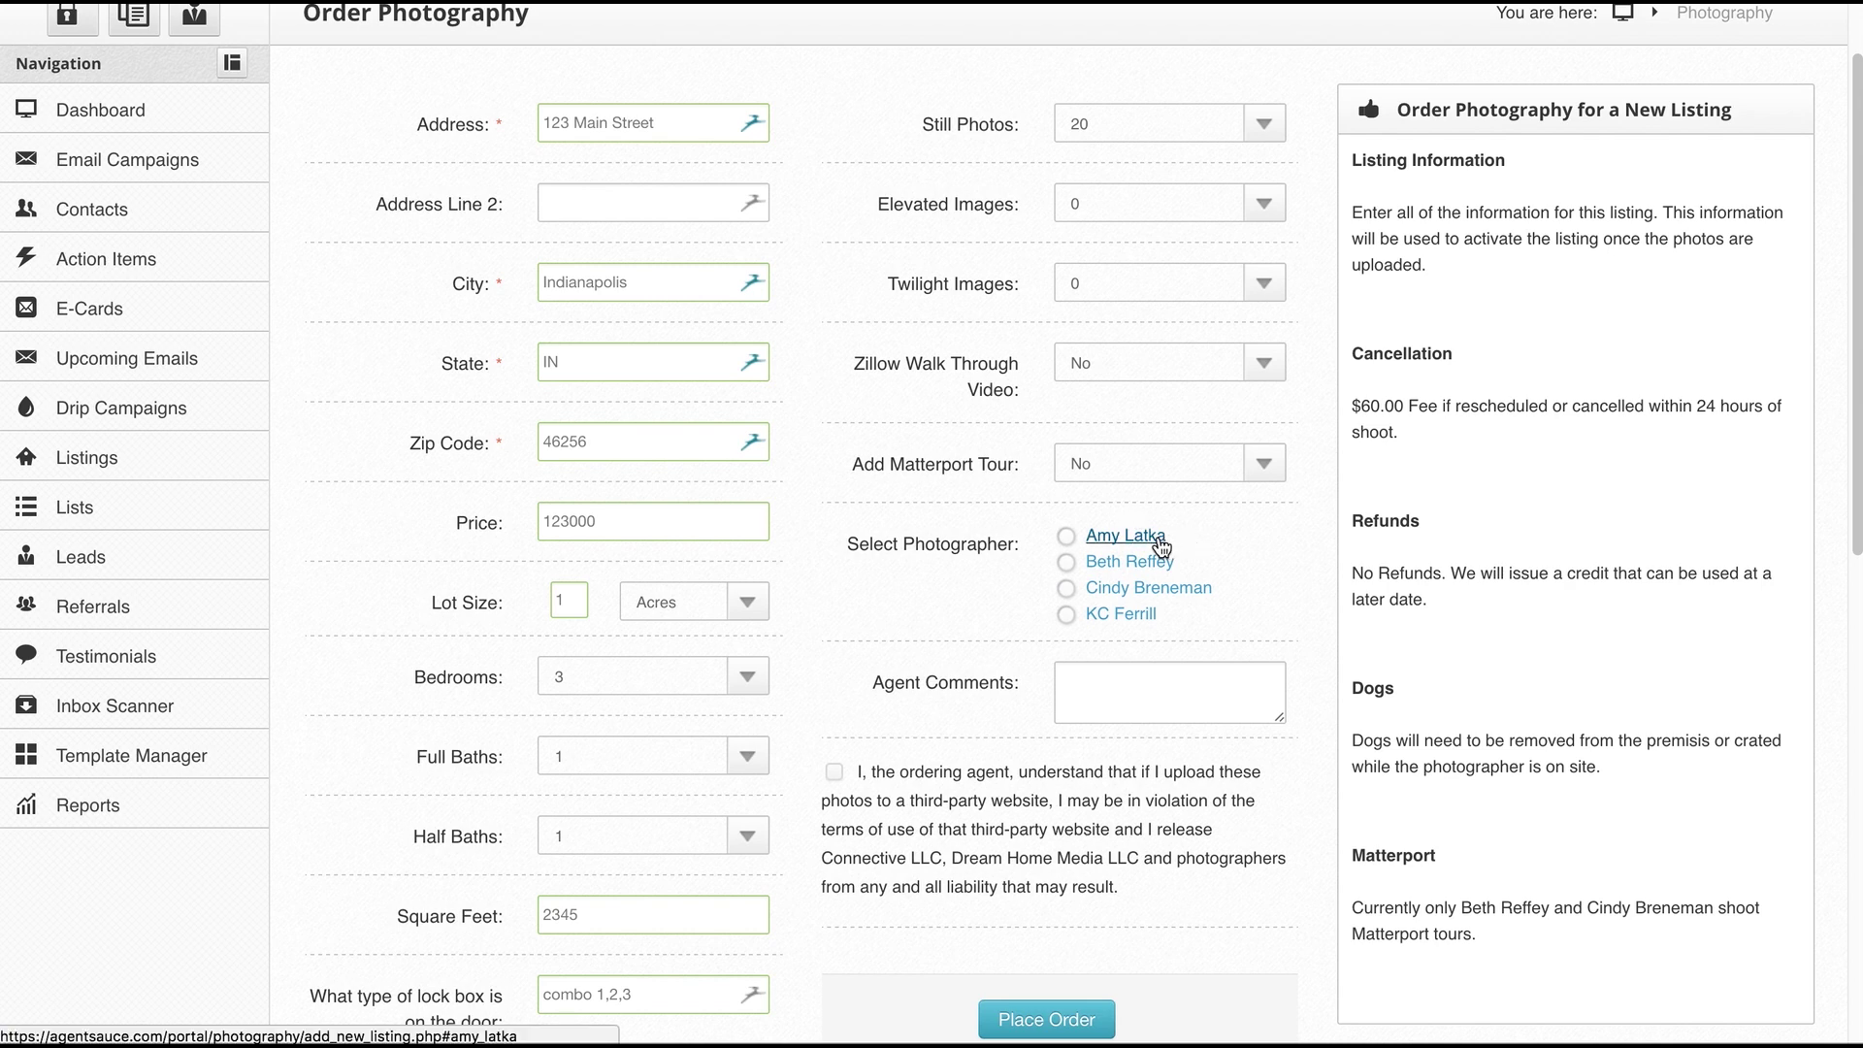
# - Preview the first two photographers' profiles and browse their sample photos
pyautogui.click(1125, 536)
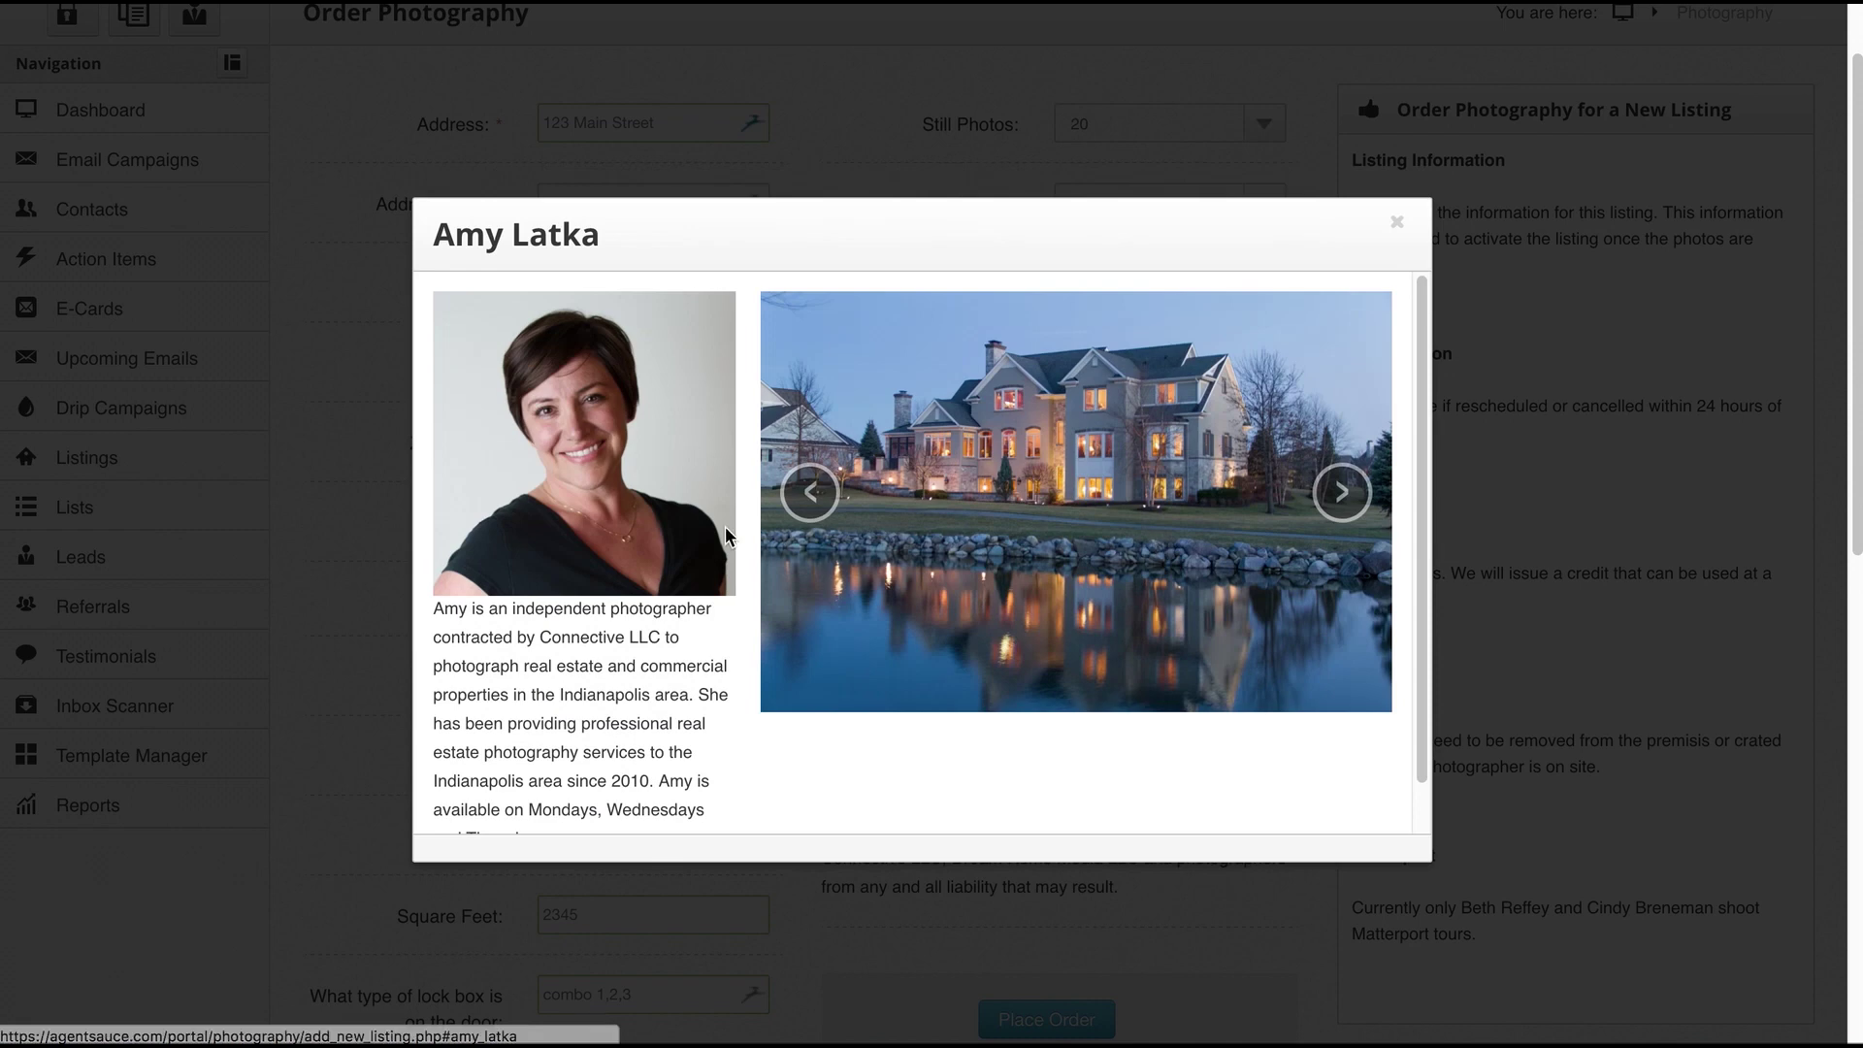
pyautogui.scroll(-1, 646, 592)
pyautogui.scroll(3, 647, 587)
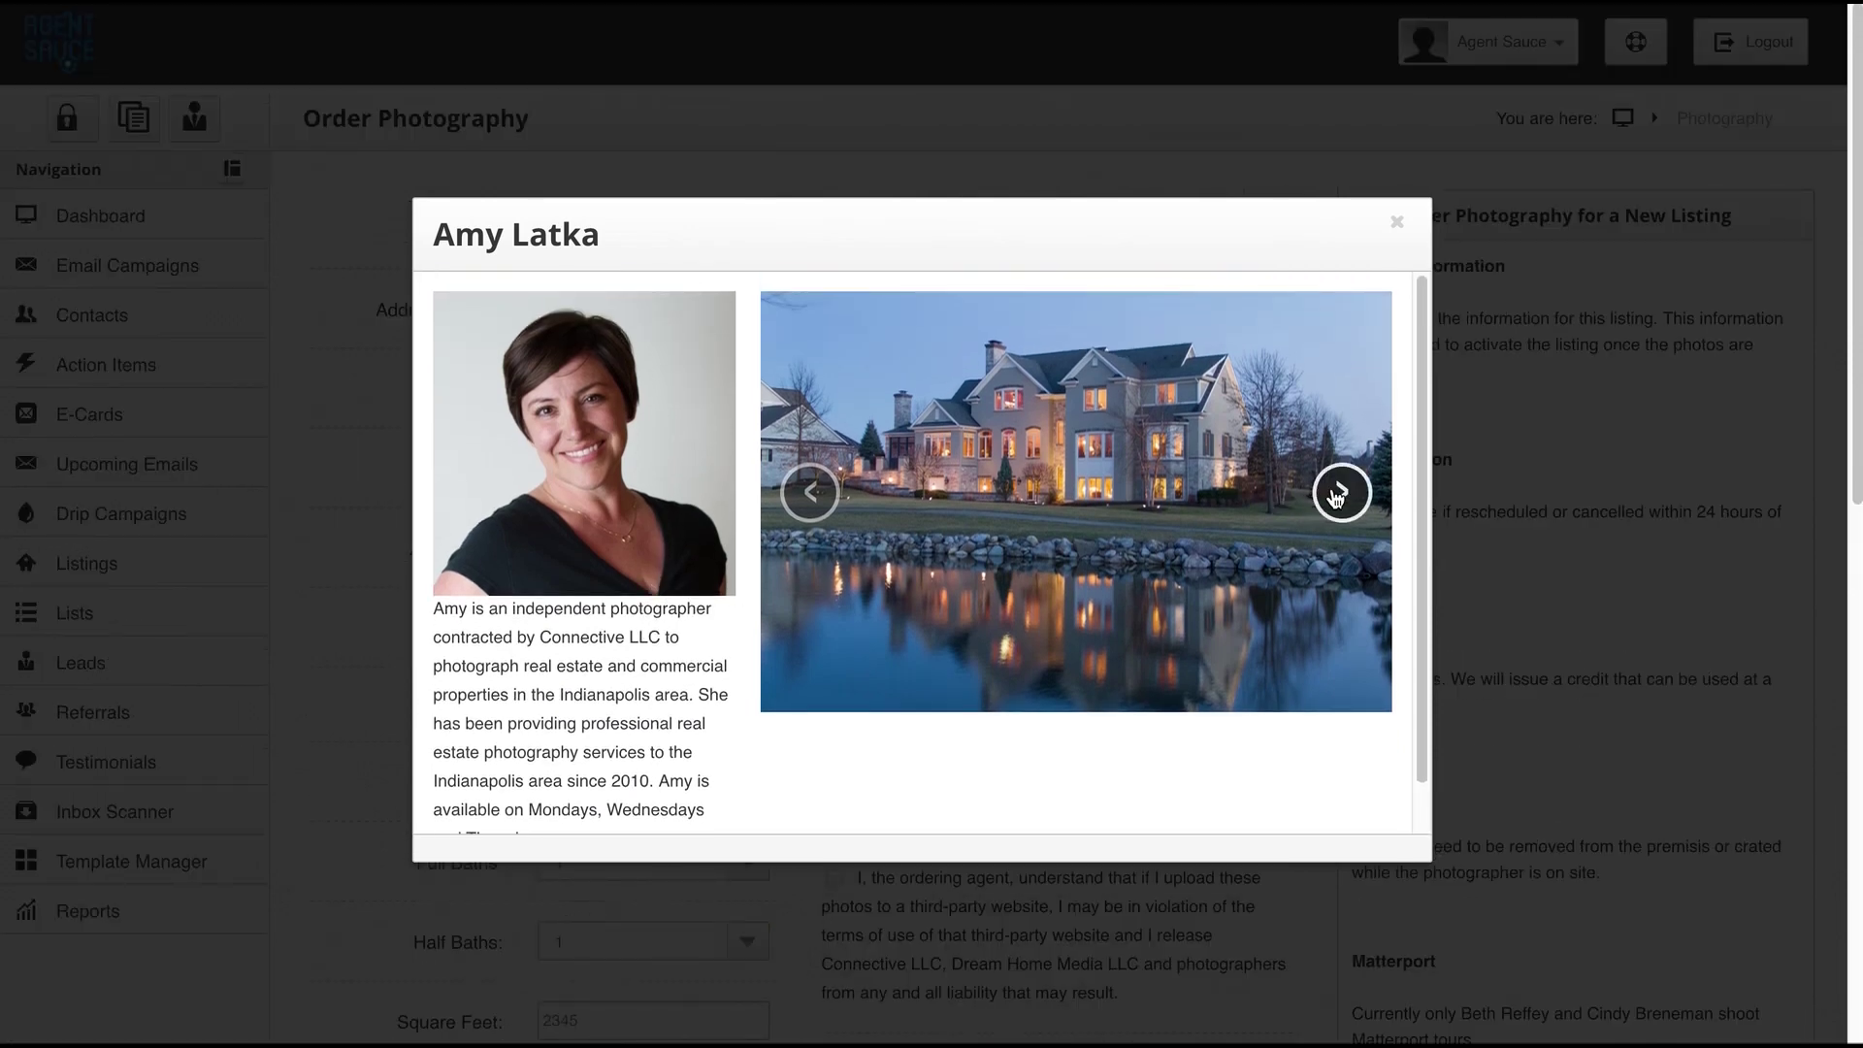
pyautogui.click(1336, 496)
pyautogui.click(1336, 497)
pyautogui.click(1337, 497)
pyautogui.click(1396, 228)
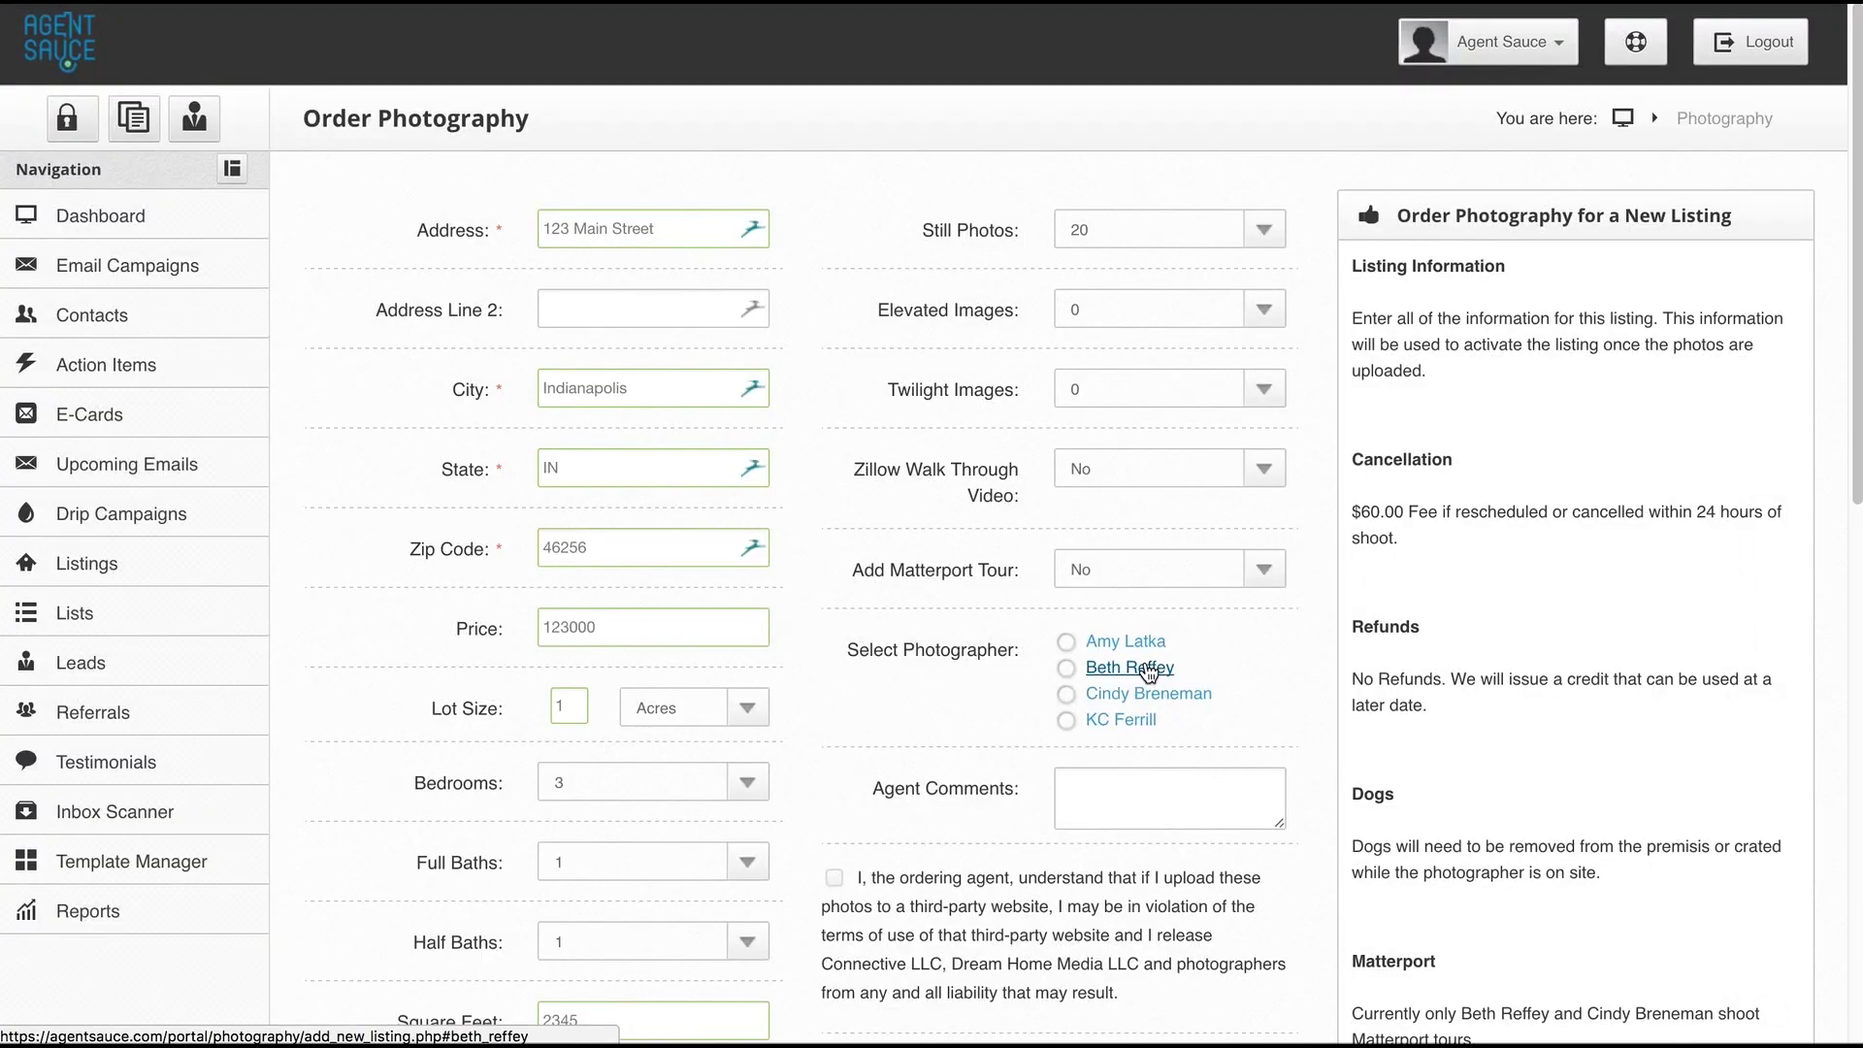
pyautogui.click(1136, 669)
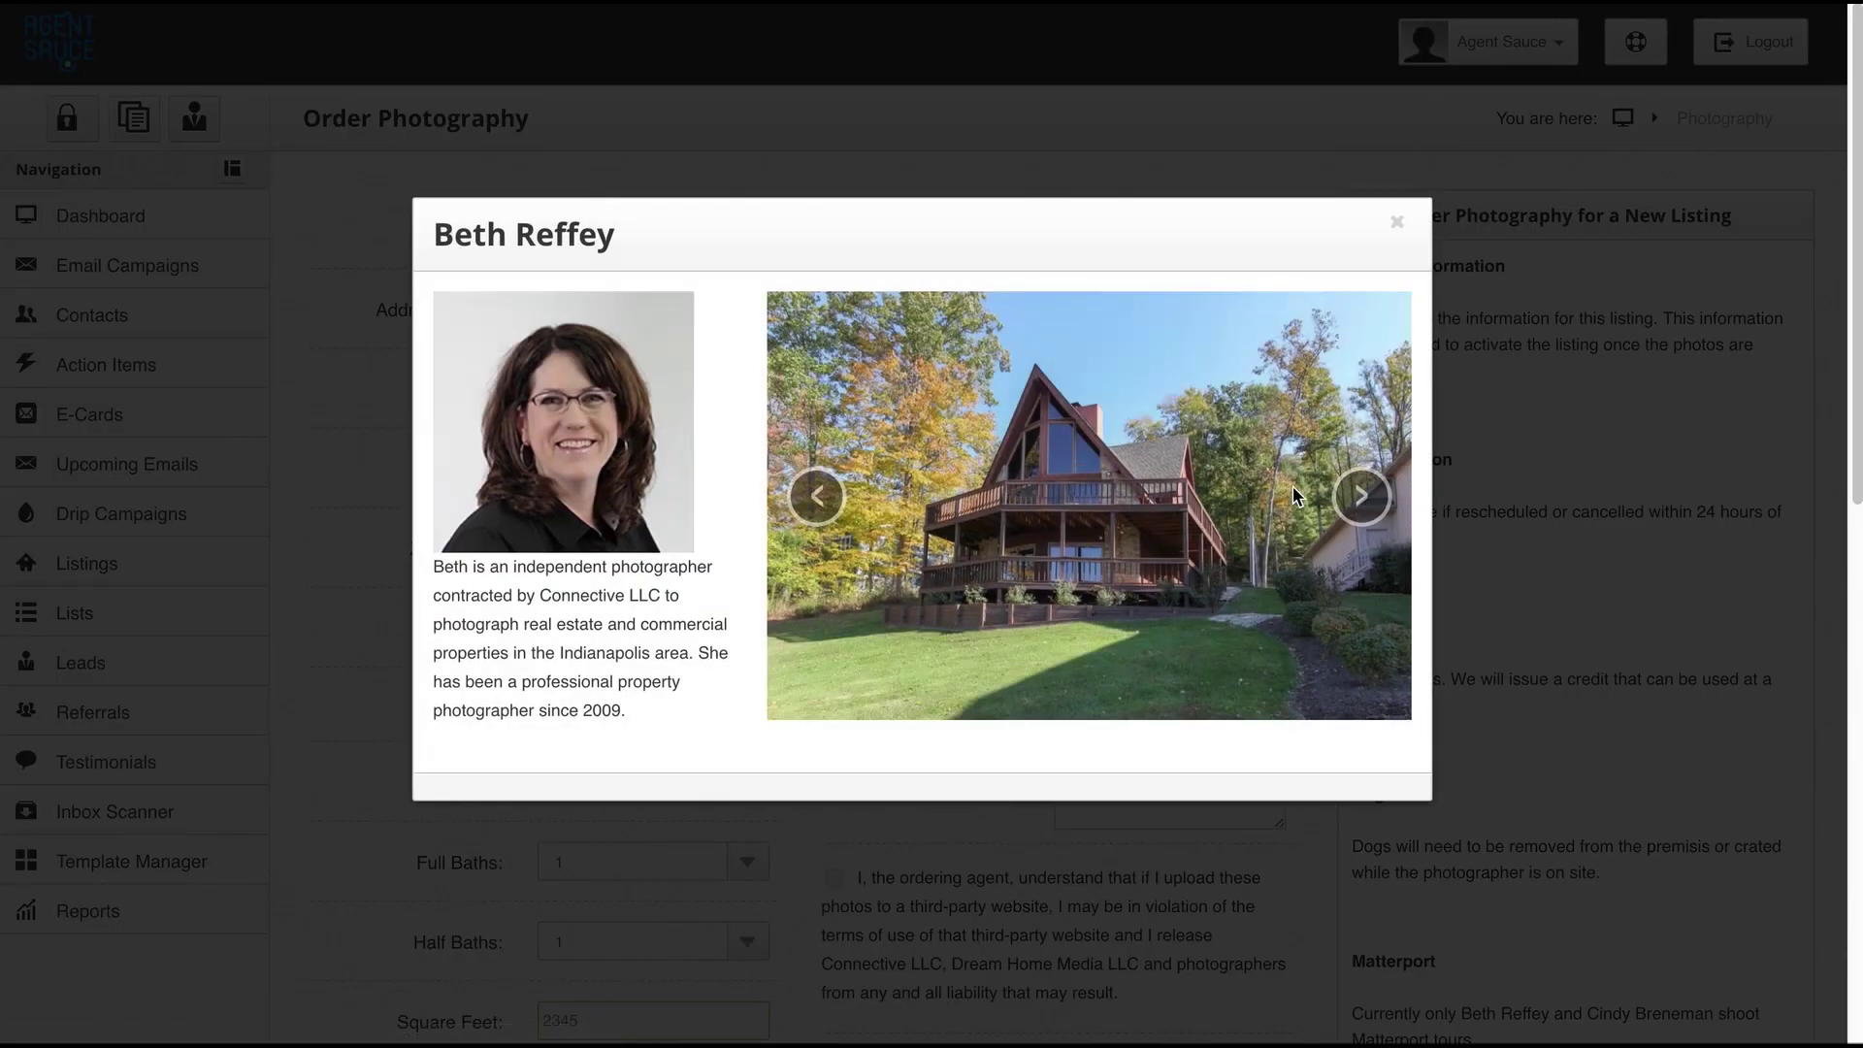
pyautogui.click(1360, 496)
pyautogui.click(1396, 227)
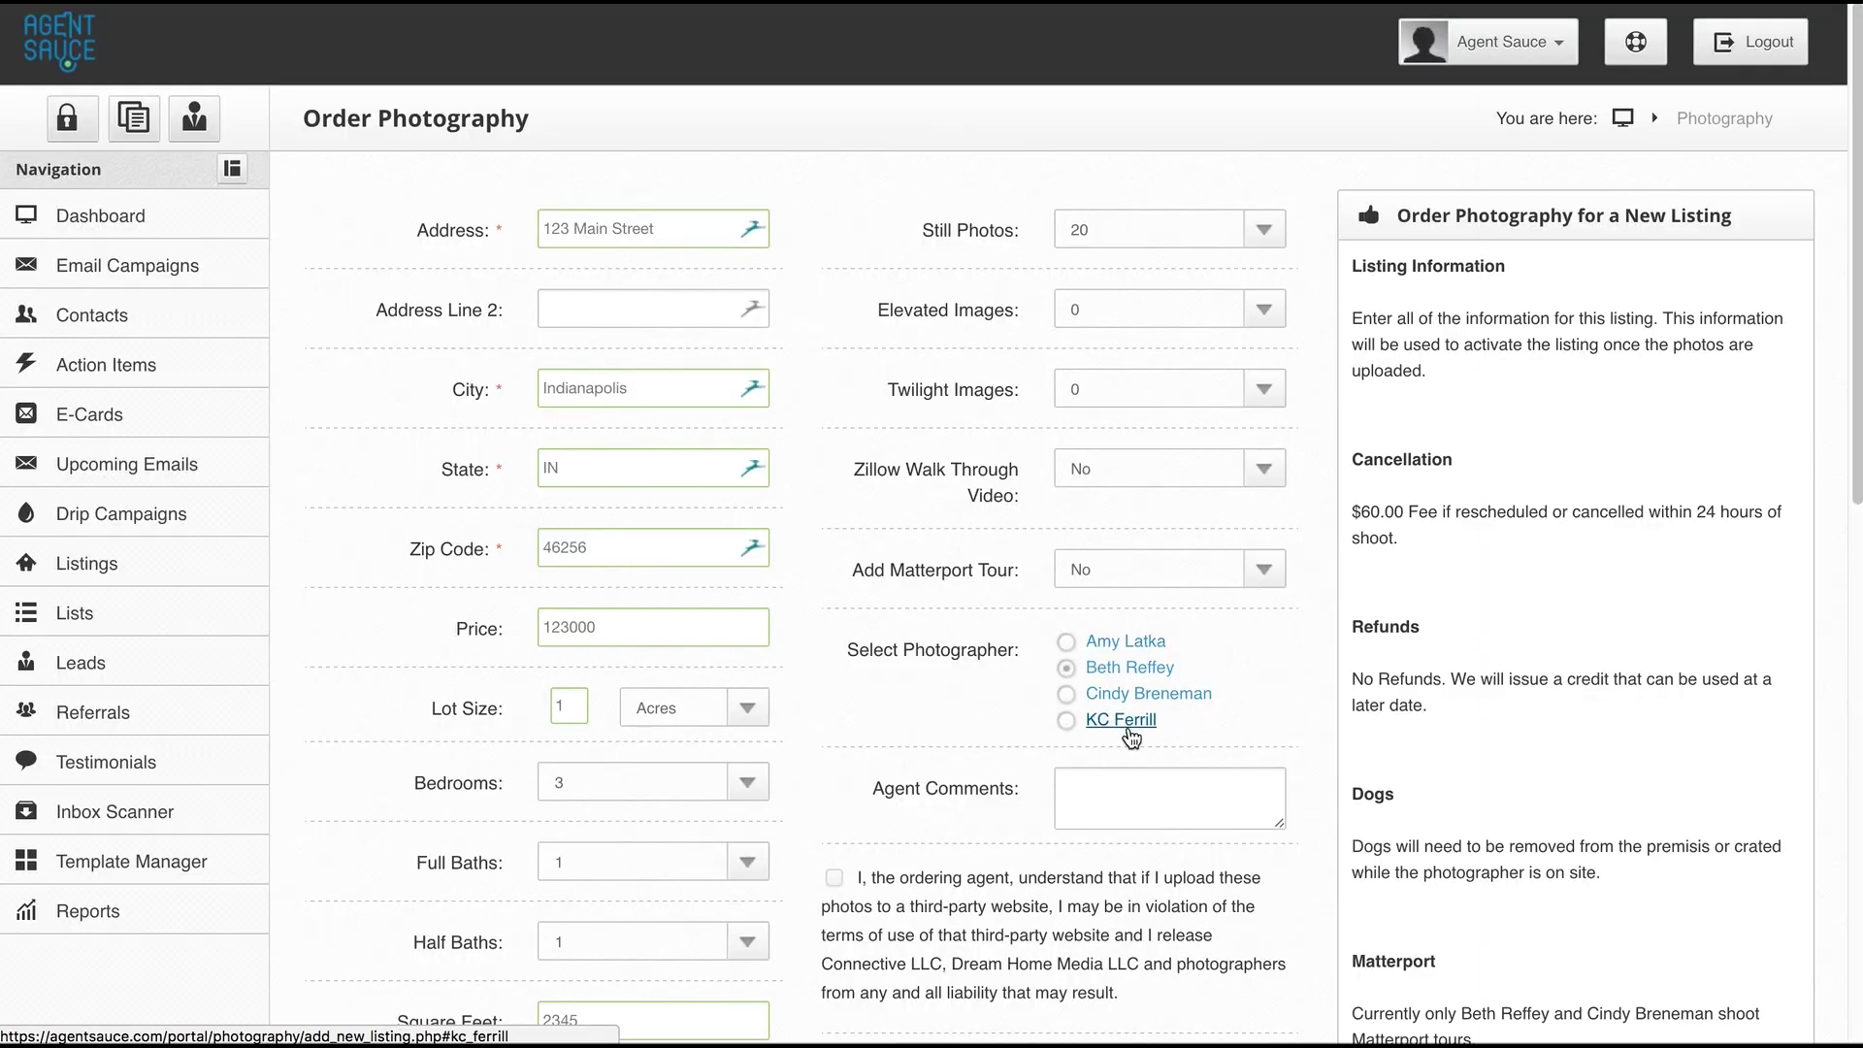
# - Select the first listed photographer, comment 'TEST ORDER', and accept the liability agreement
pyautogui.press('Up')
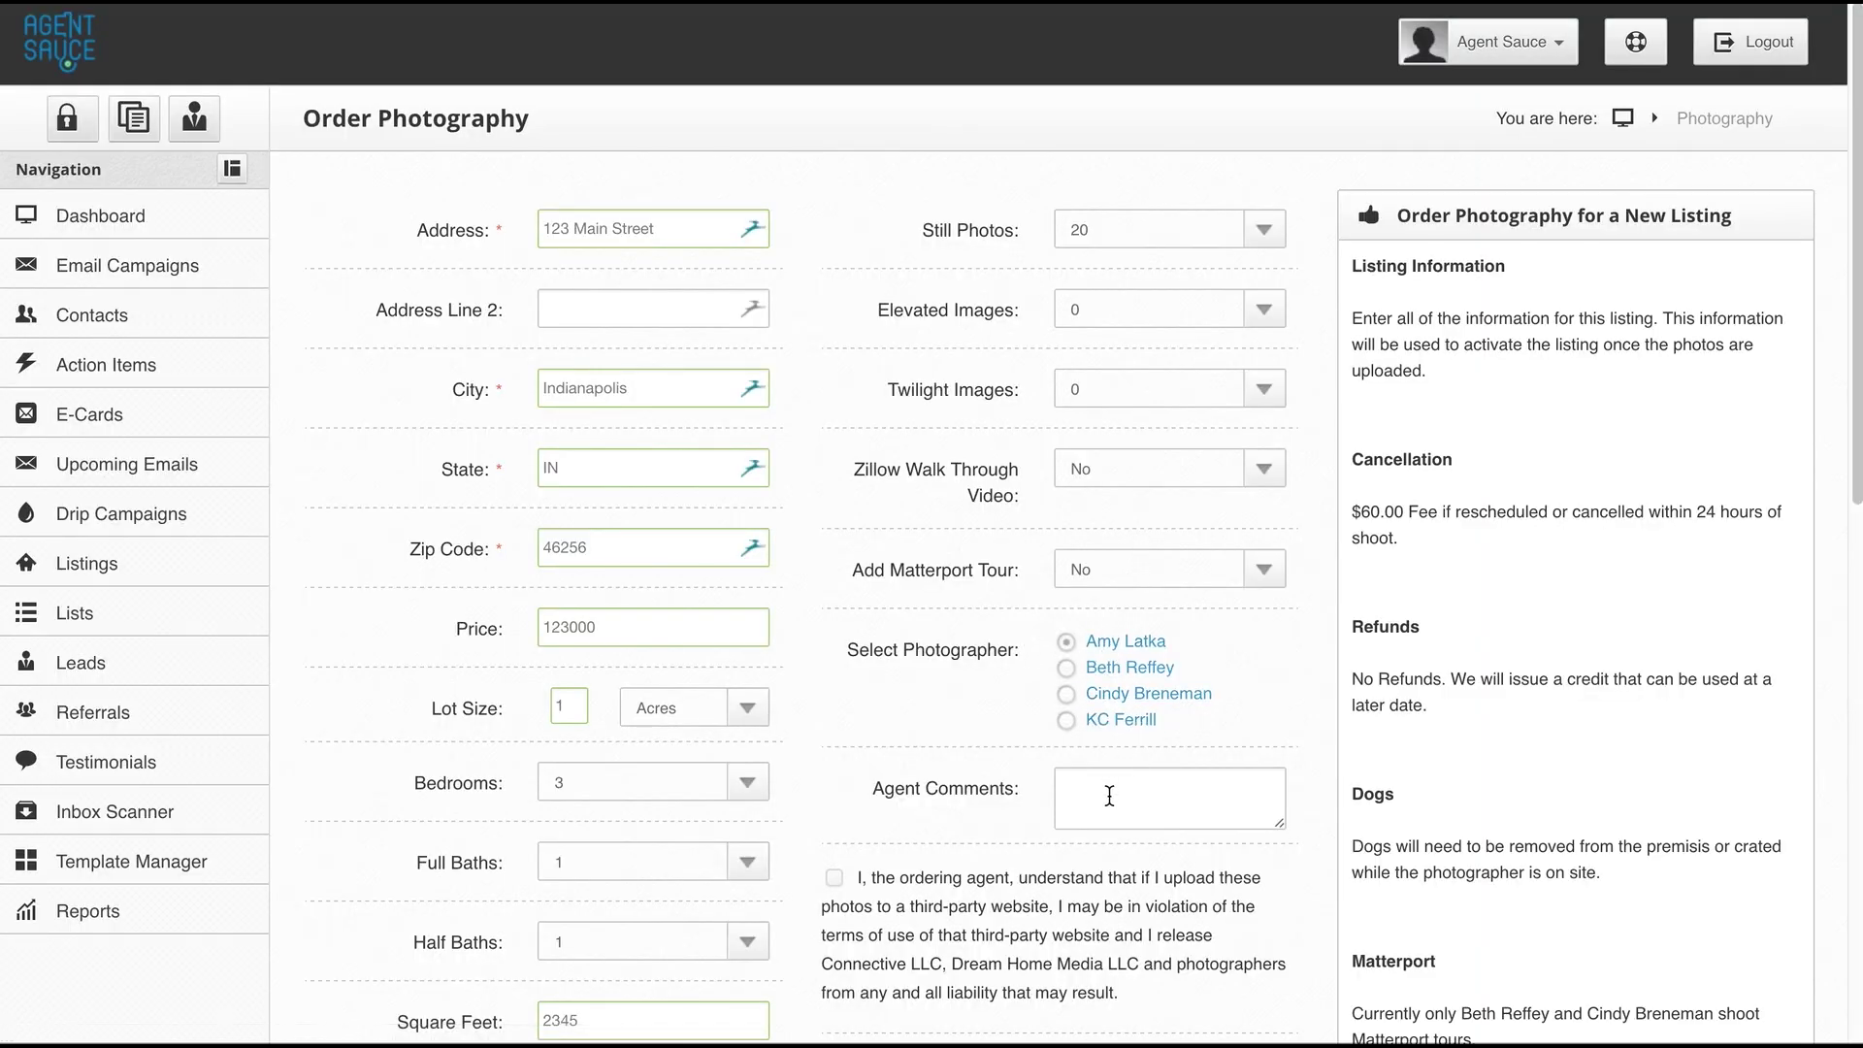
pyautogui.click(1109, 796)
pyautogui.write('TE')
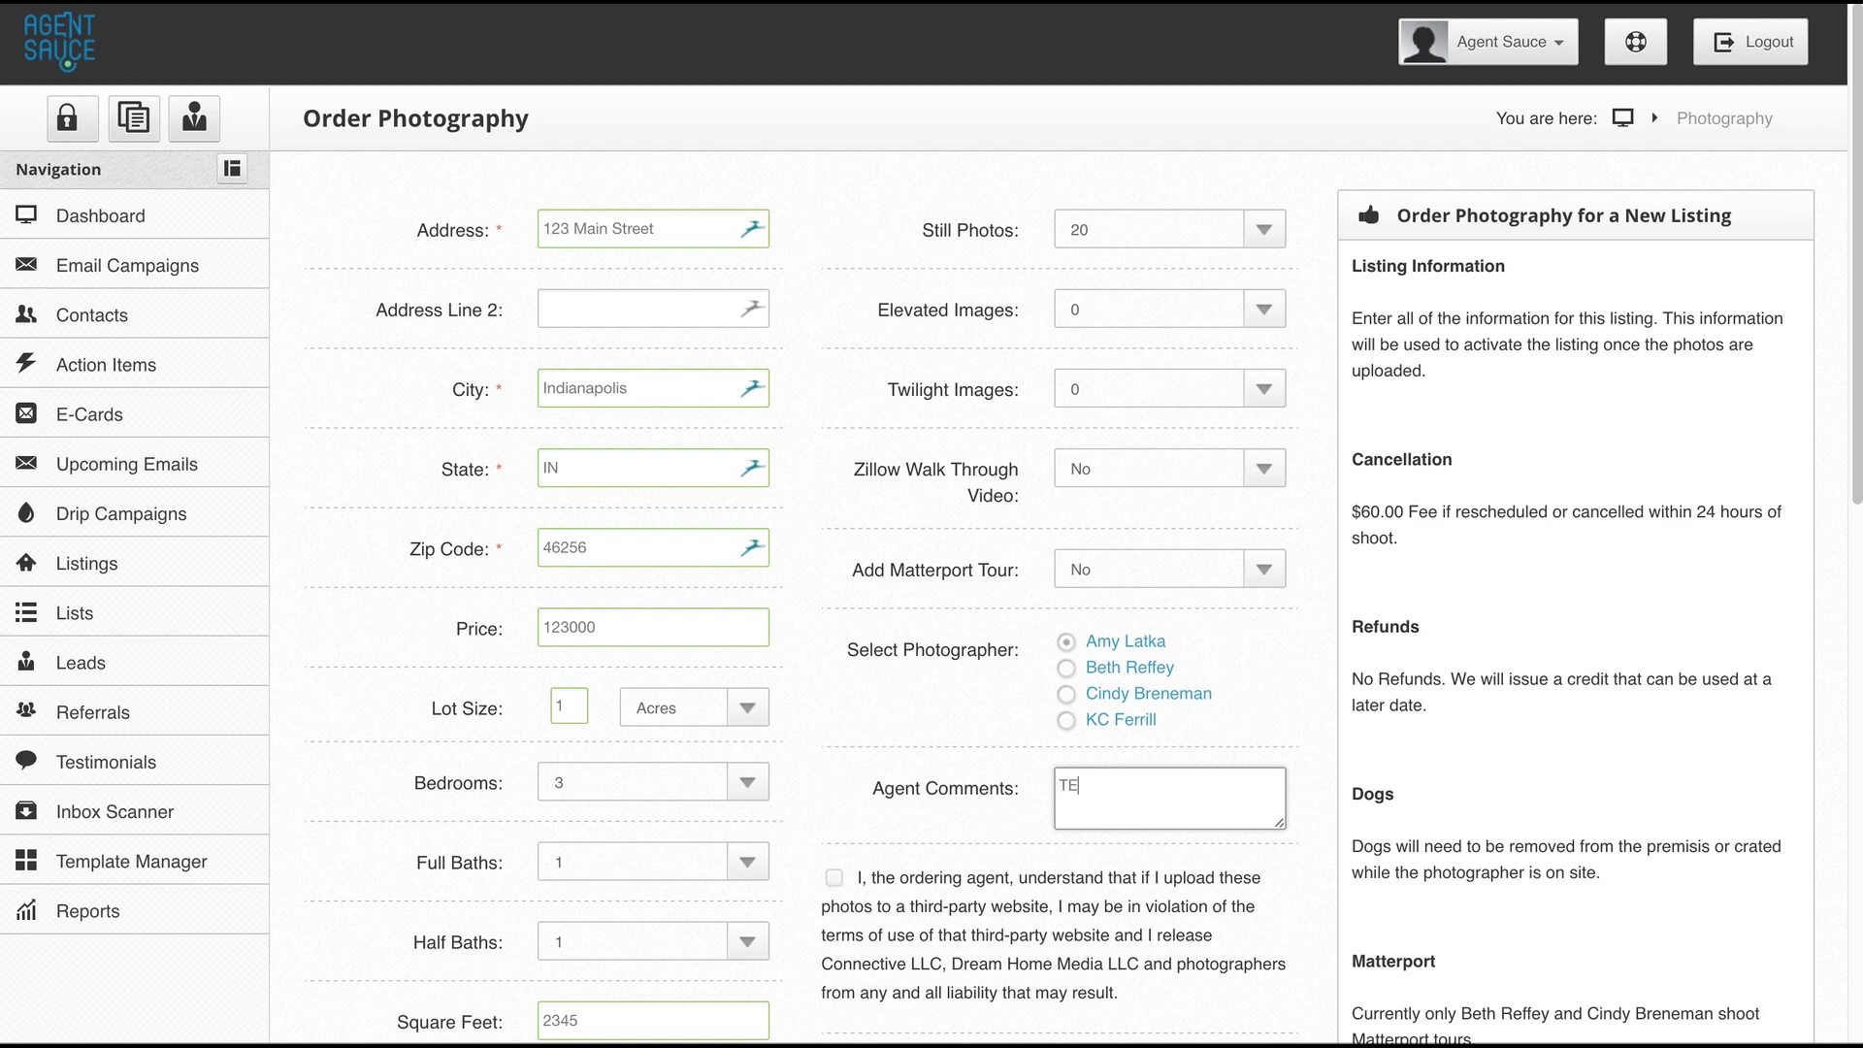
pyautogui.write('ST ORDER')
pyautogui.scroll(-1, 1261, 669)
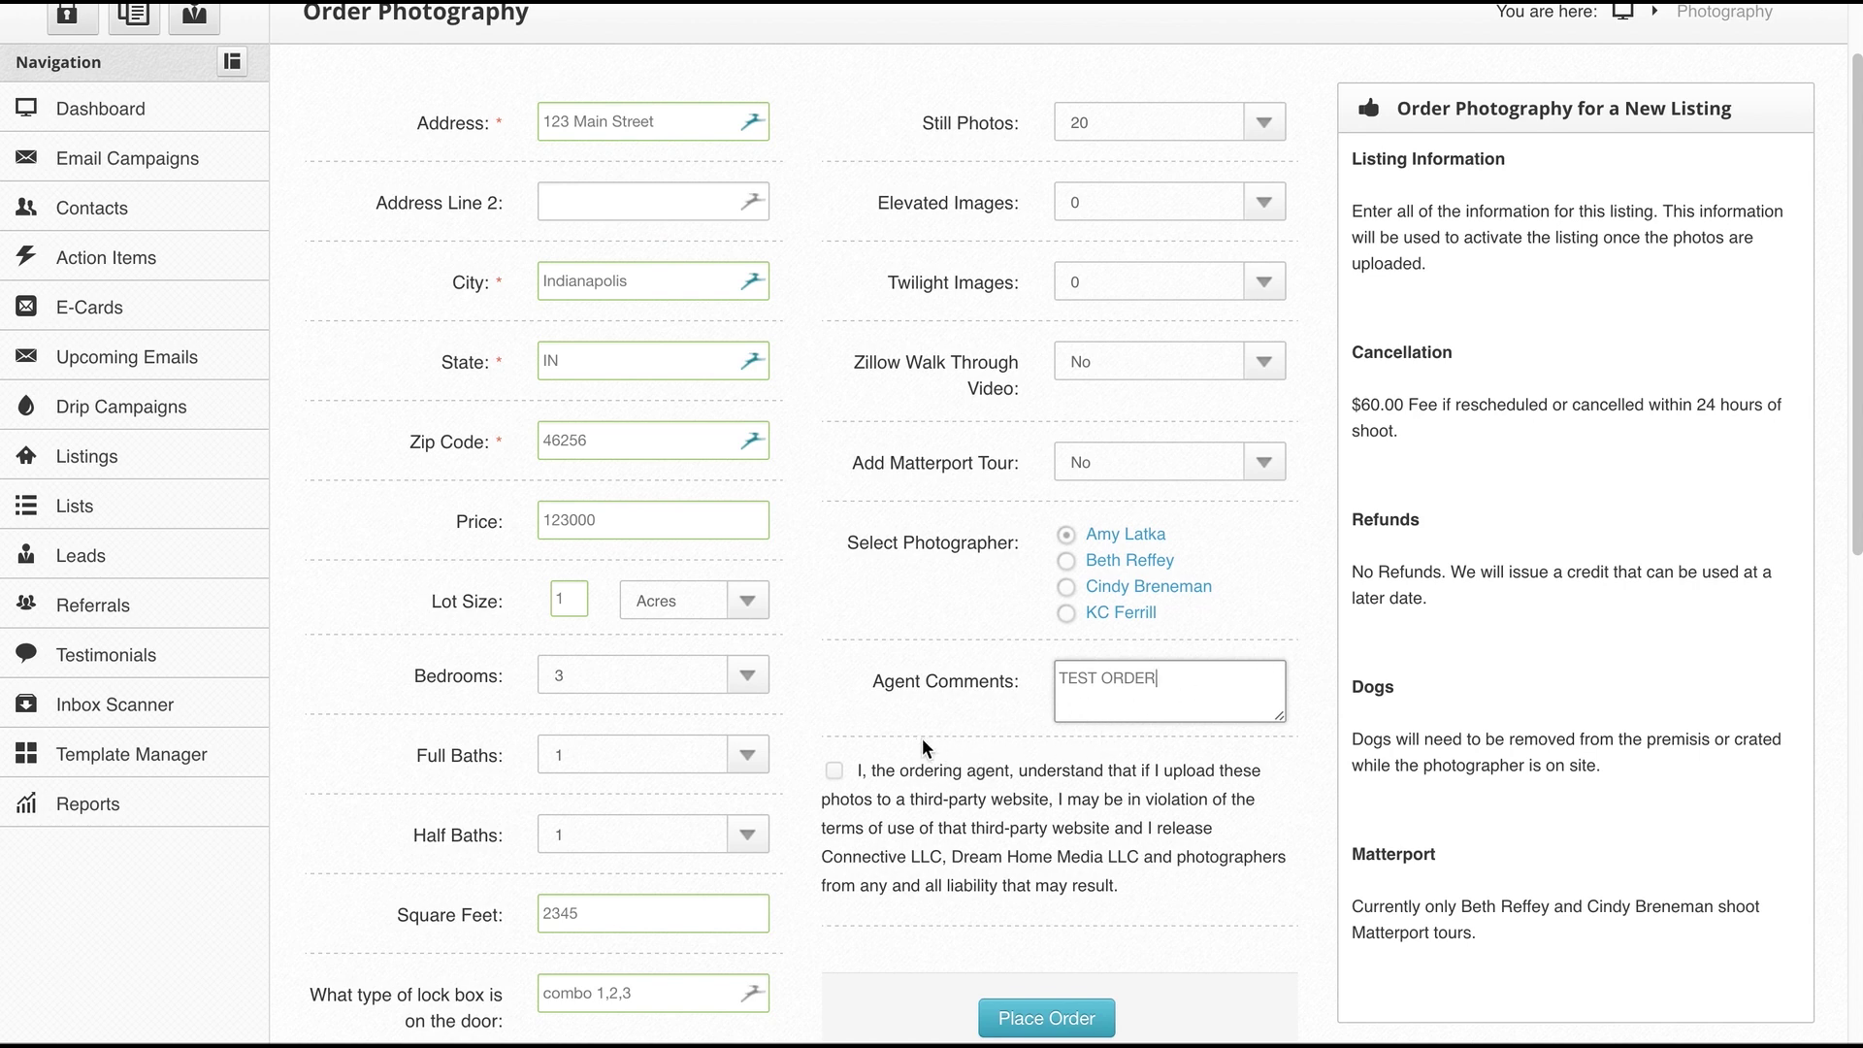
pyautogui.click(835, 772)
pyautogui.scroll(-1, 860, 776)
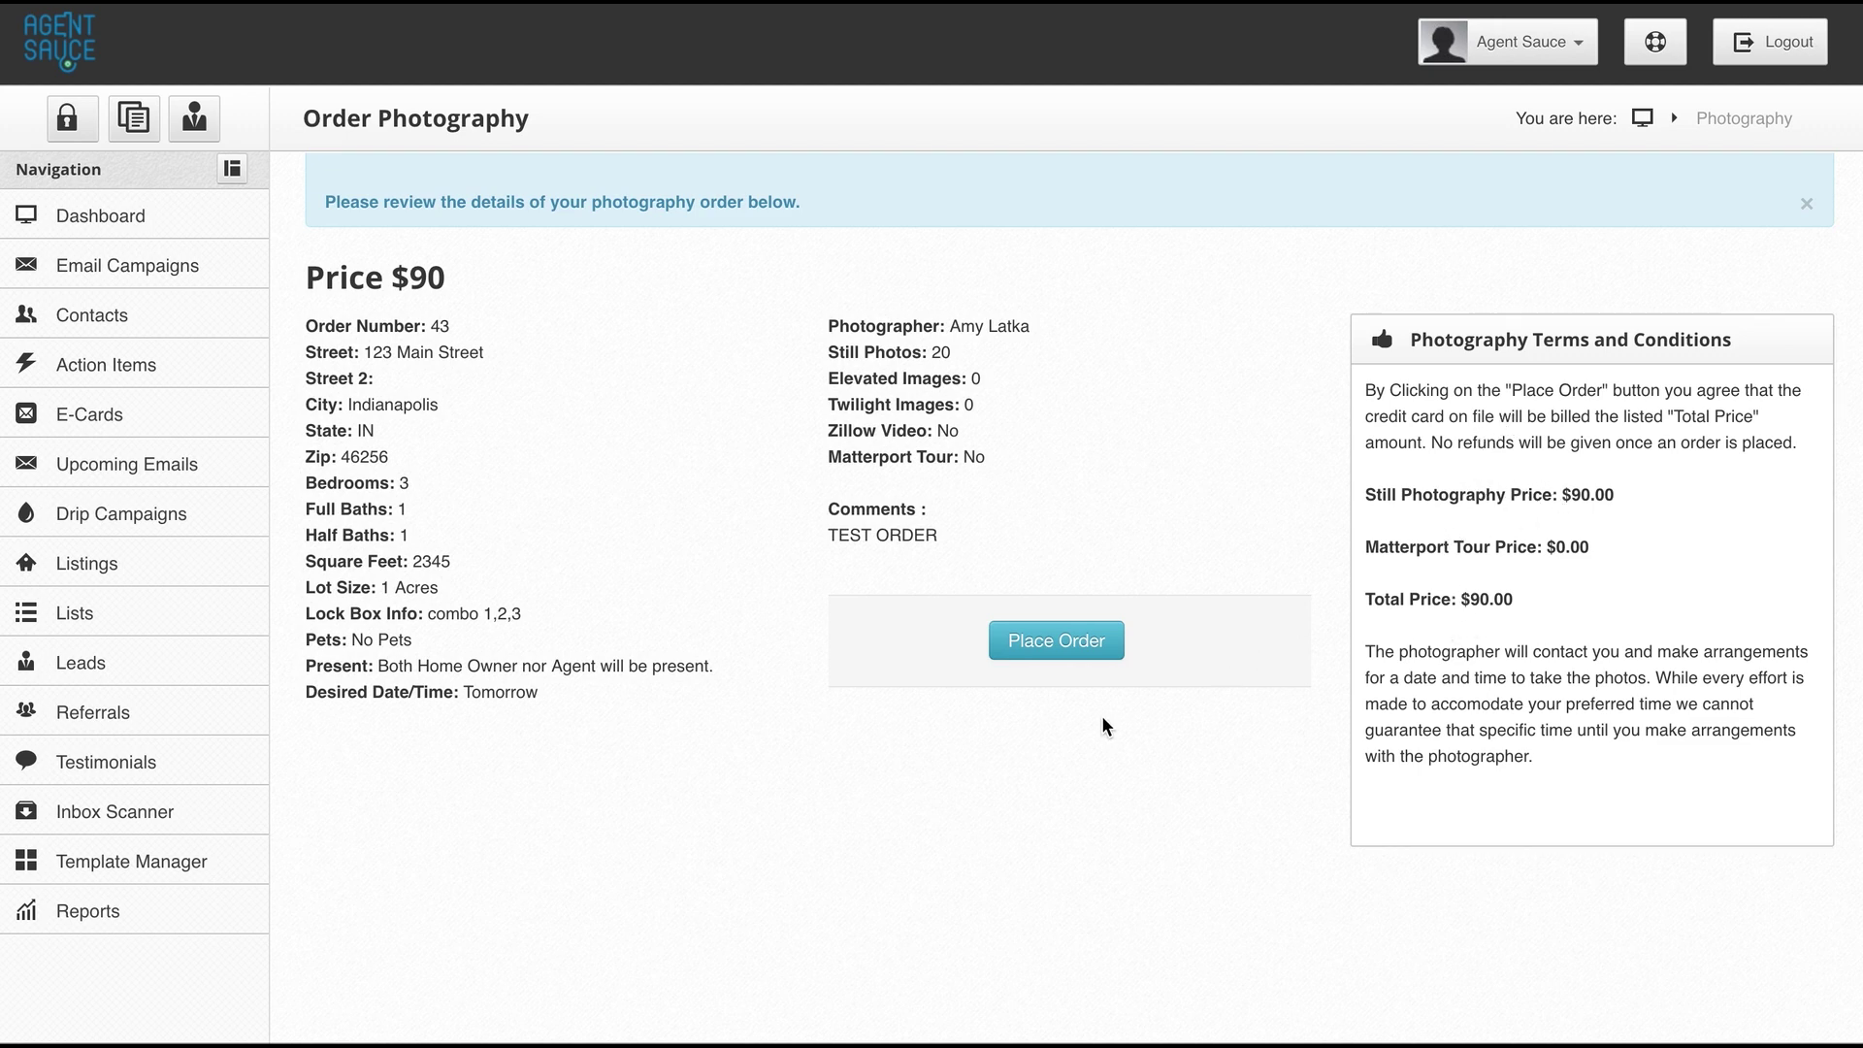
# - Place the order and confirm 123 Main Street appears under Open Photography Orders
pyautogui.click(1061, 647)
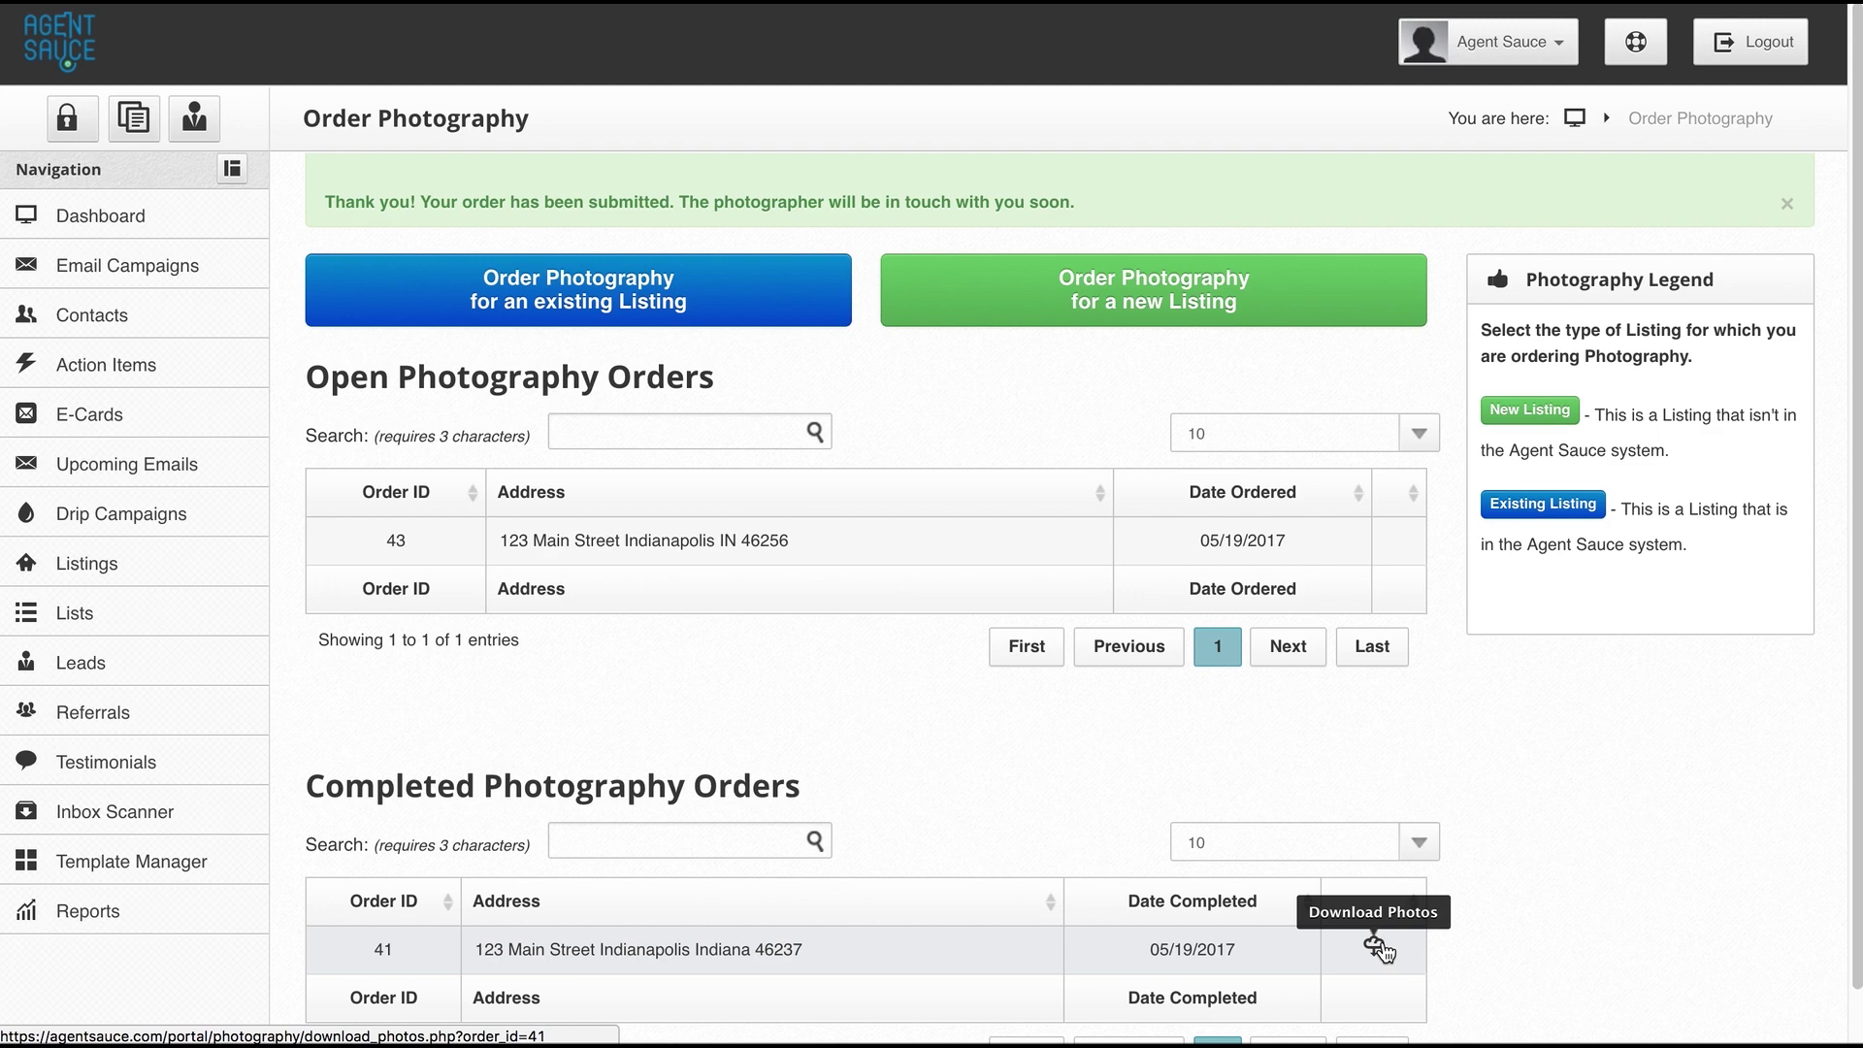
pyautogui.scroll(-1, 1384, 951)
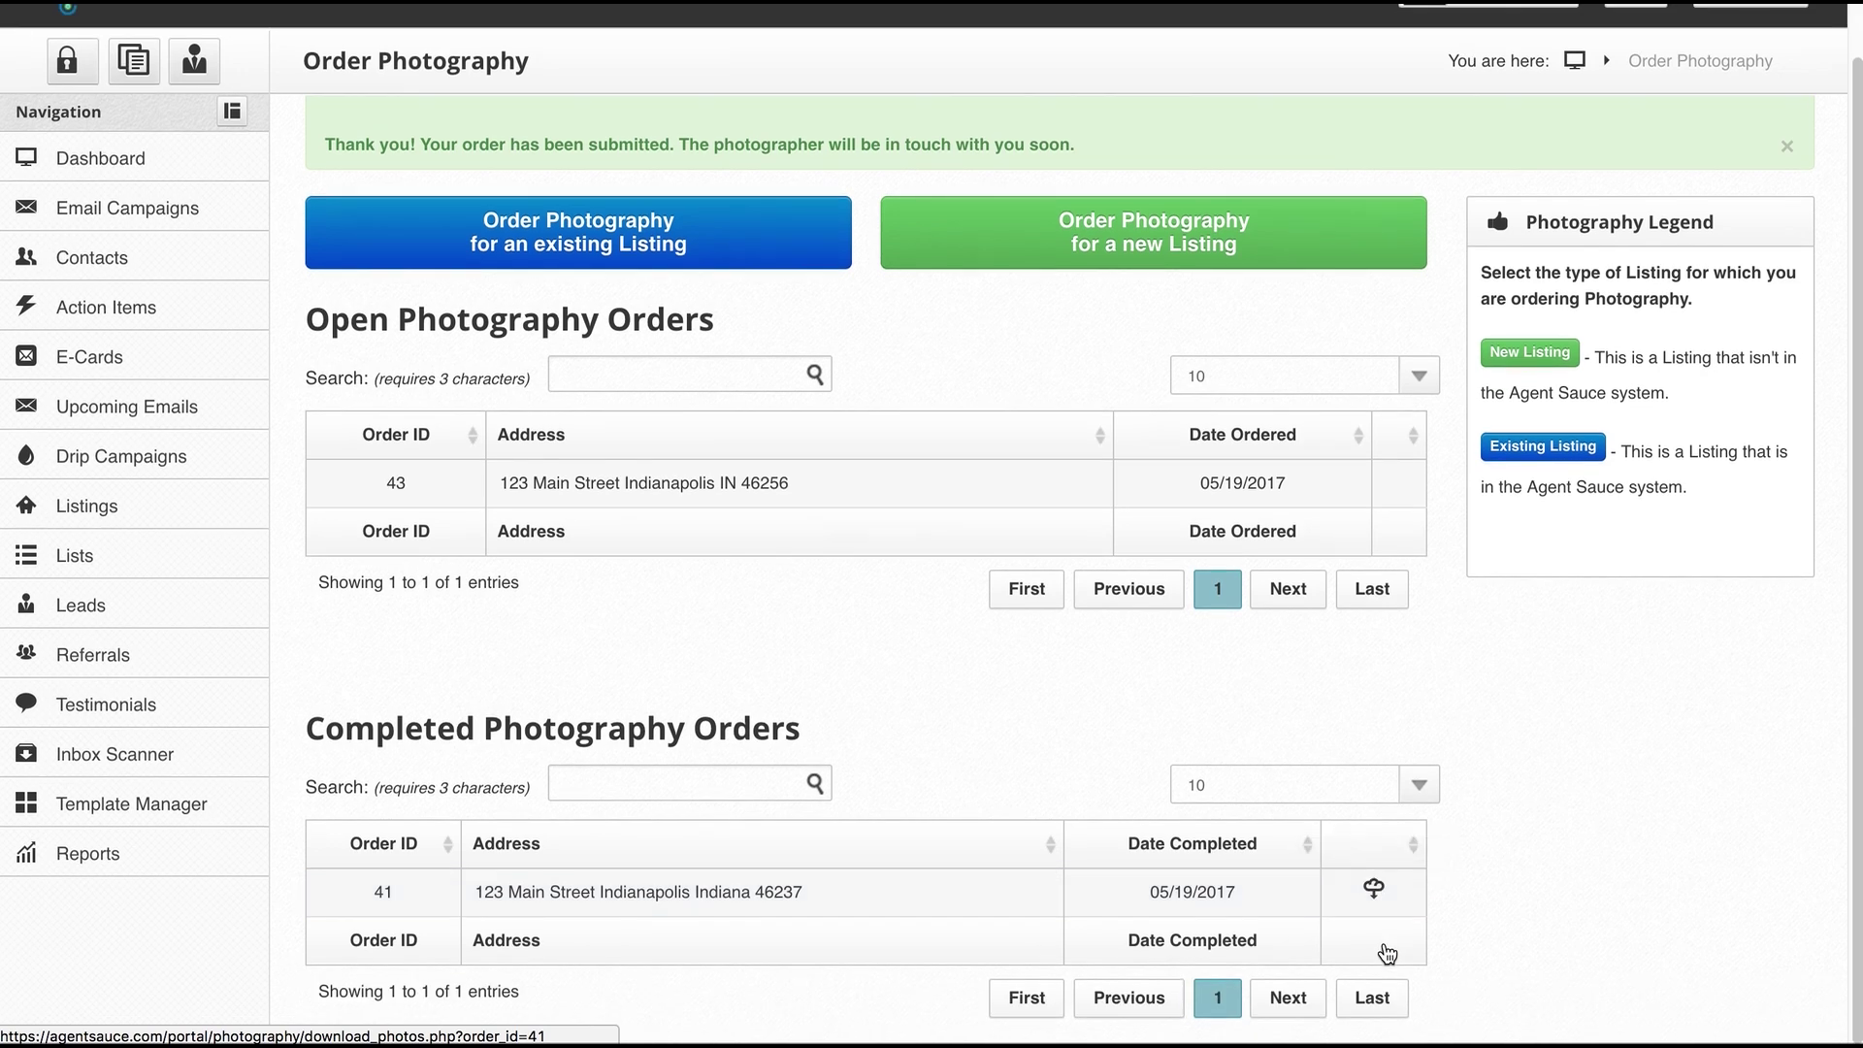
pyautogui.scroll(1, 1388, 954)
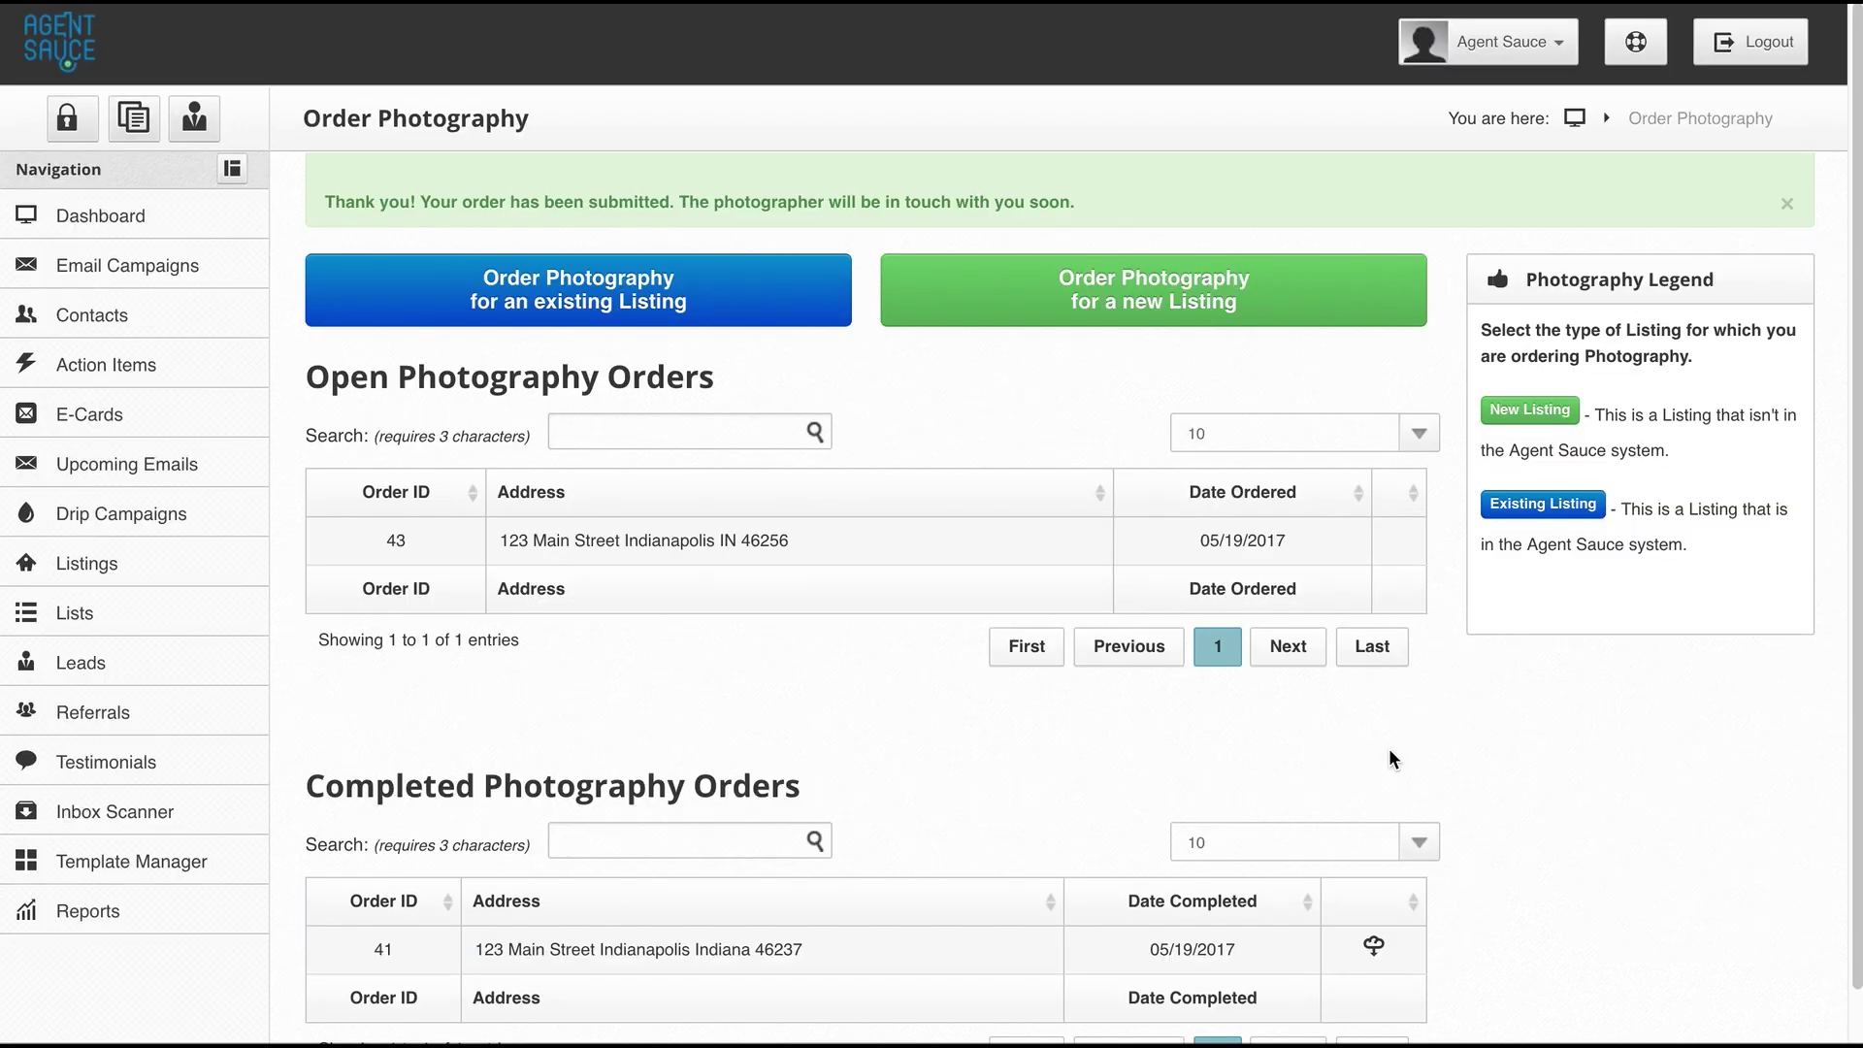